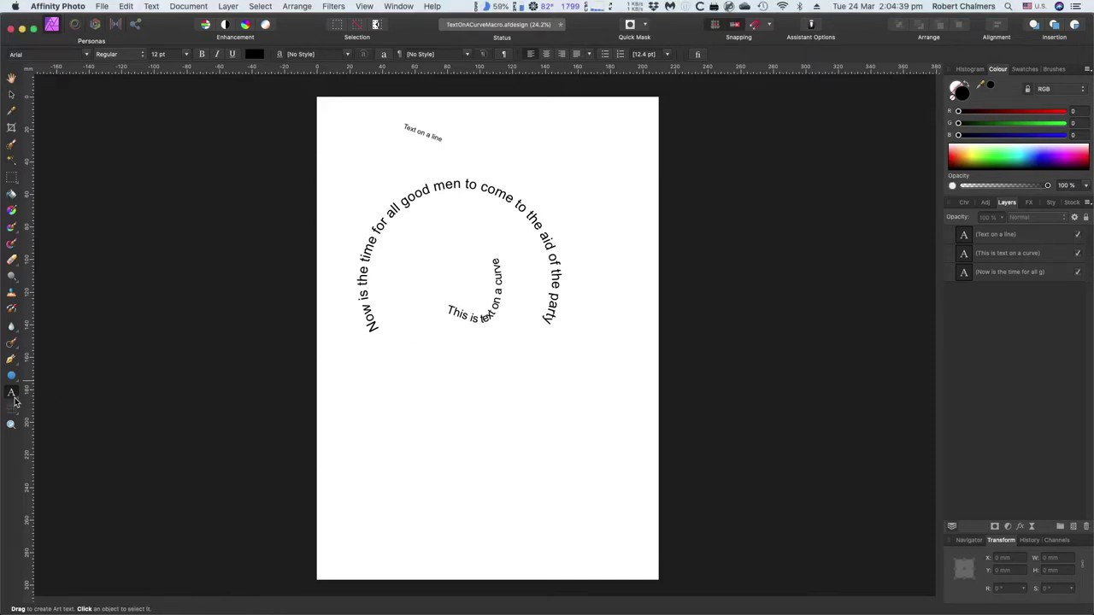
Select the large circular 'Now is the time…' text with the Artistic Text Tool
left_click(16, 401)
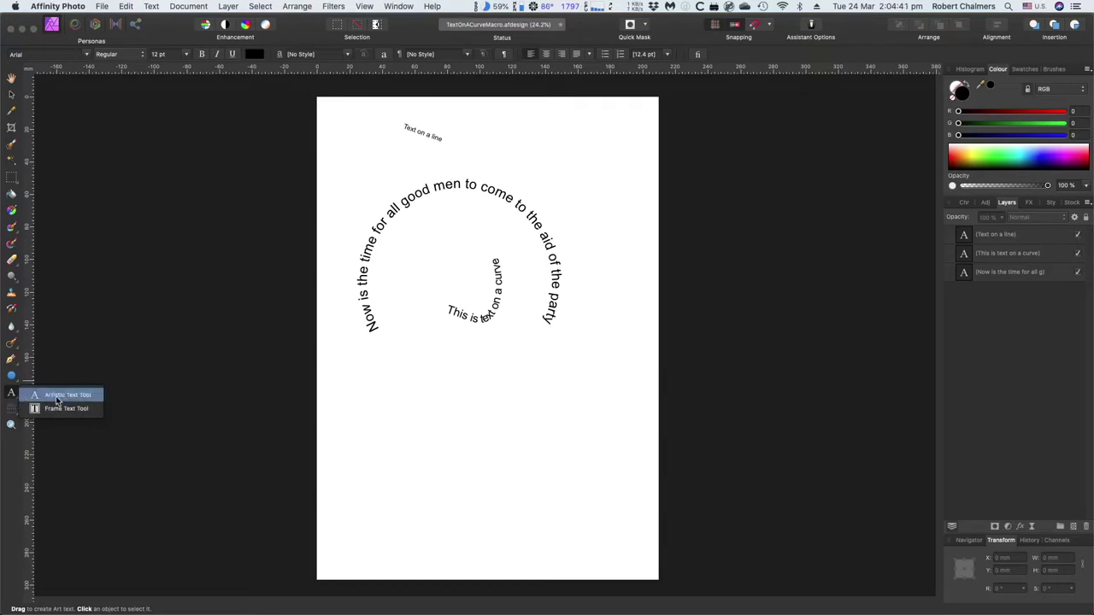
left_click(56, 397)
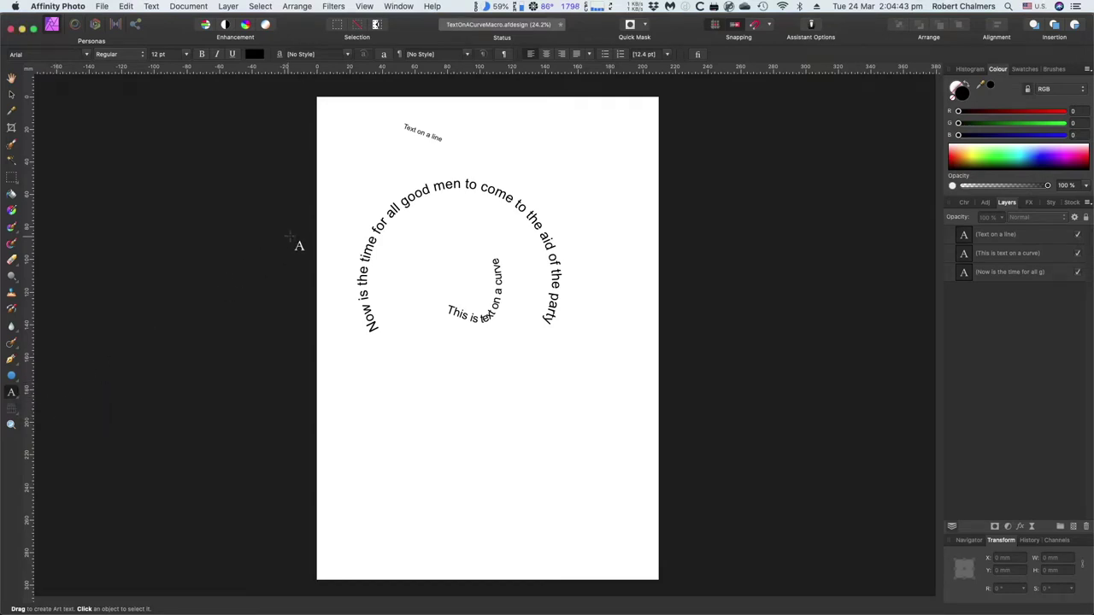
left_click(376, 228)
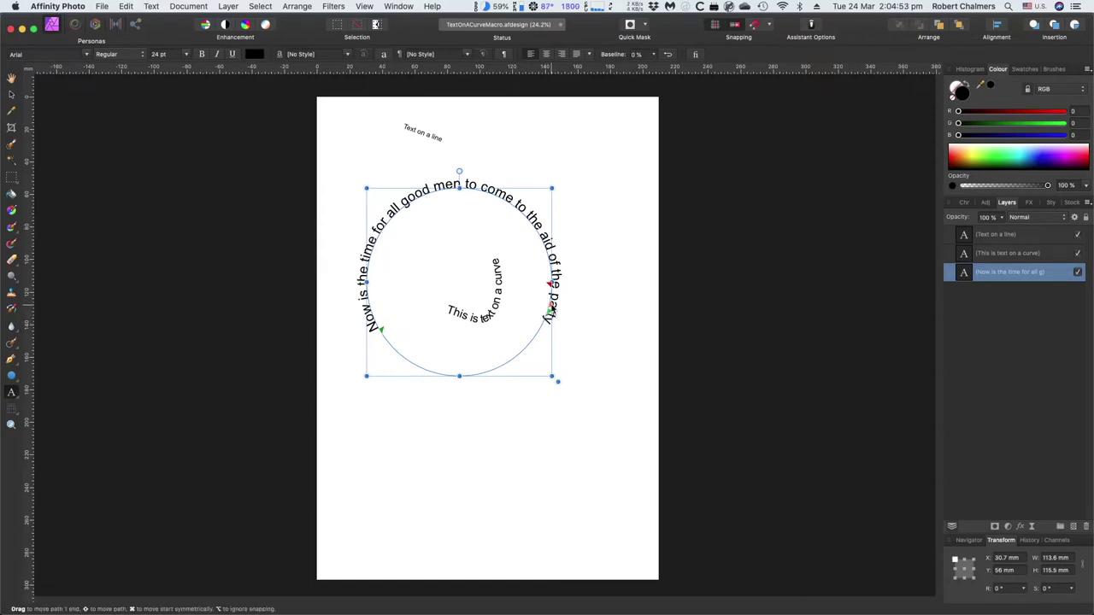
Flip the big text to the circle's other side and slide its start round toward the top
left_click_drag(551, 309, 551, 285)
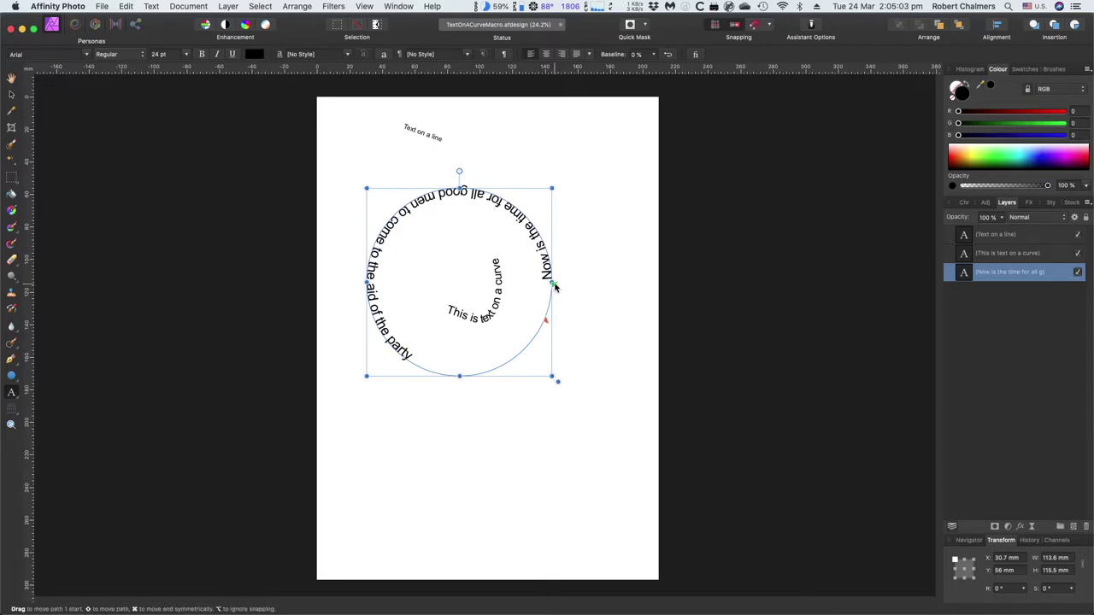
left_click_drag(554, 286, 516, 359)
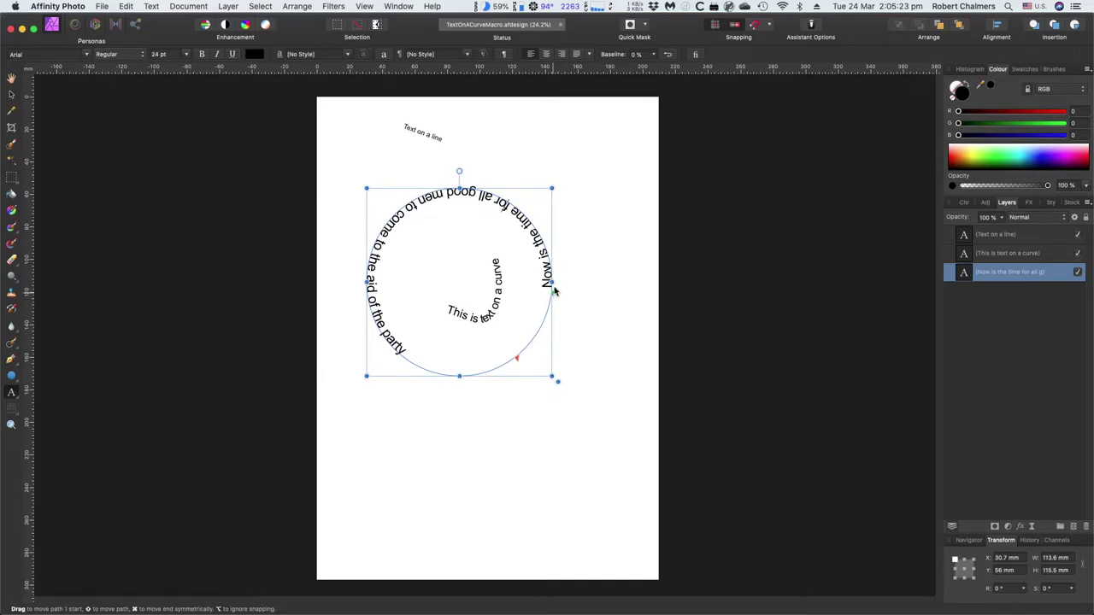
left_click_drag(554, 292, 545, 321)
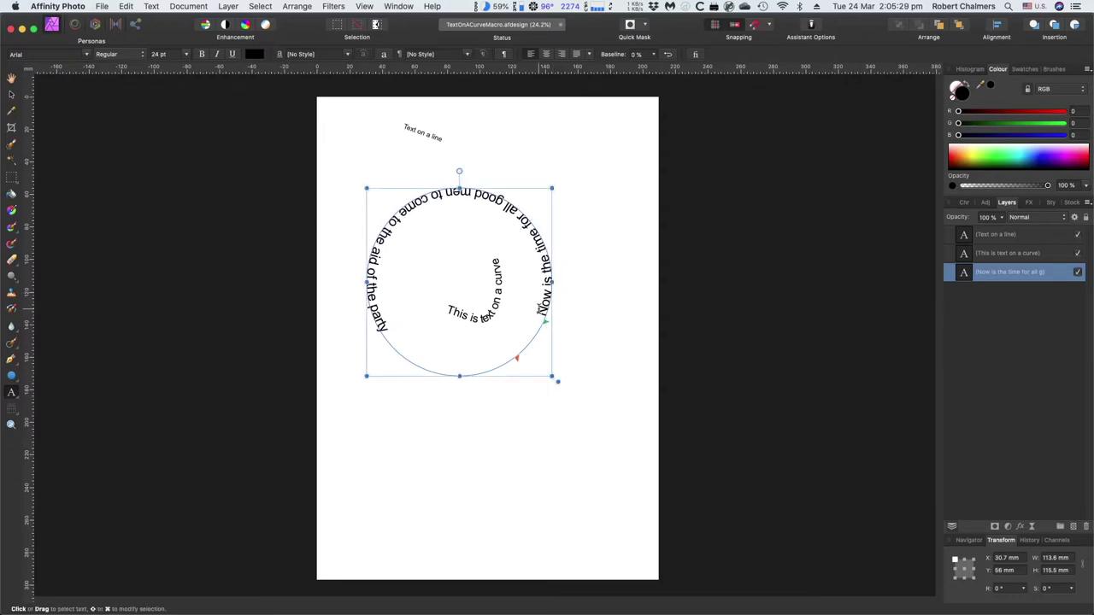
left_click(488, 317)
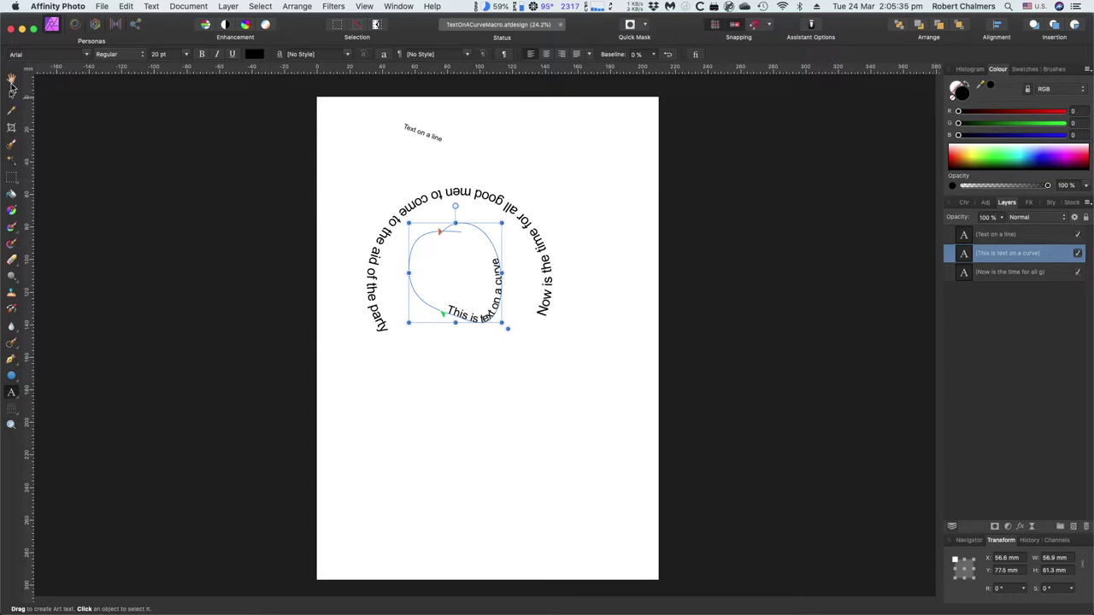
Drag the inner 'This is text on a curve' object lower on the page, below the circular text
left_click(11, 77)
left_click(11, 96)
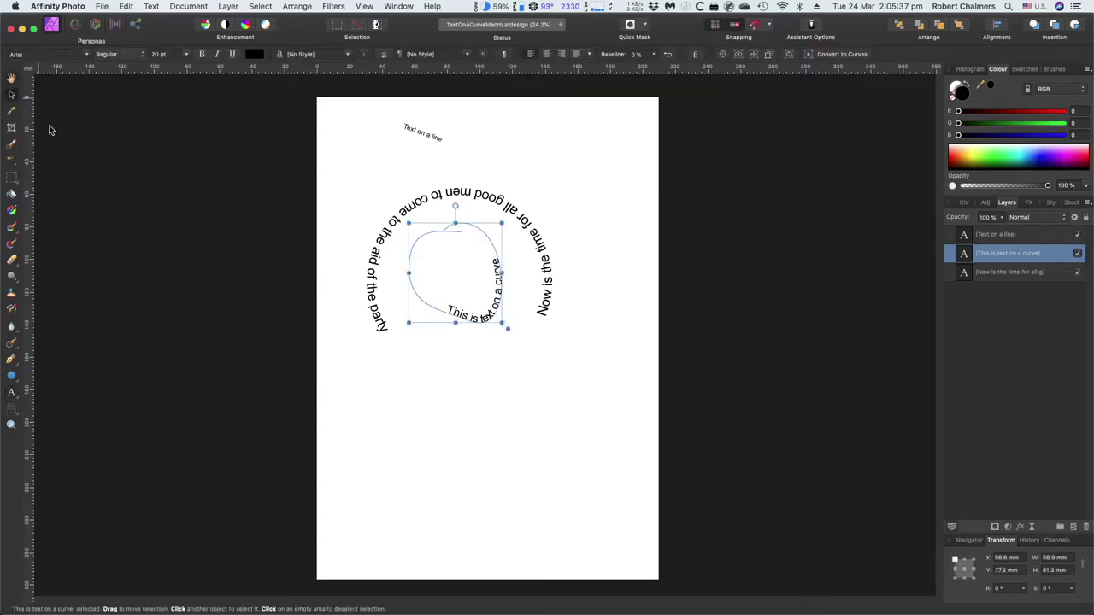
left_click_drag(471, 299, 478, 441)
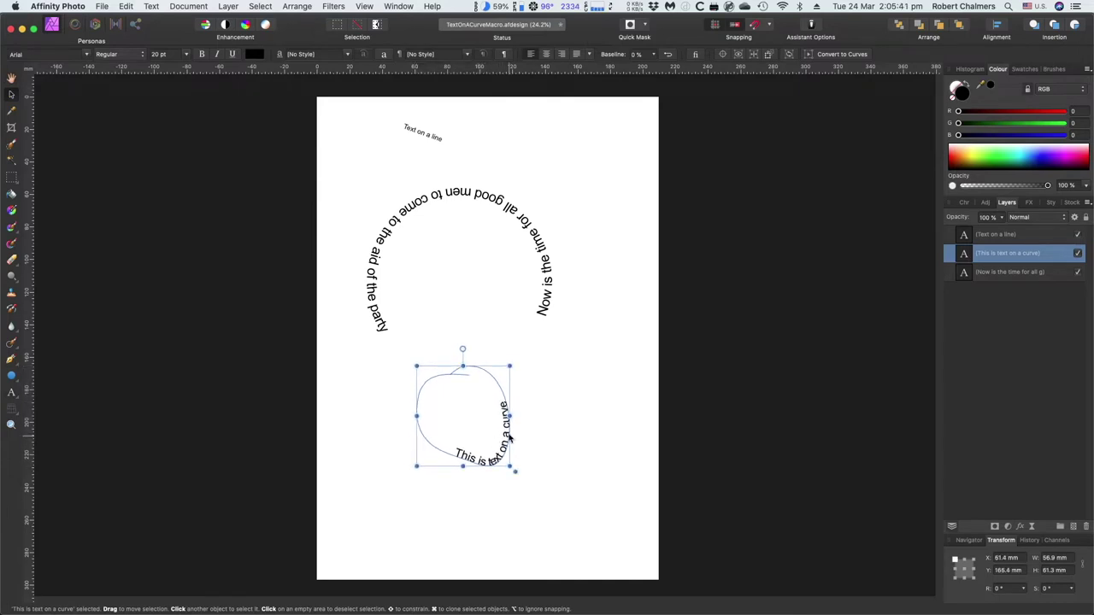
left_click(17, 402)
left_click(58, 389)
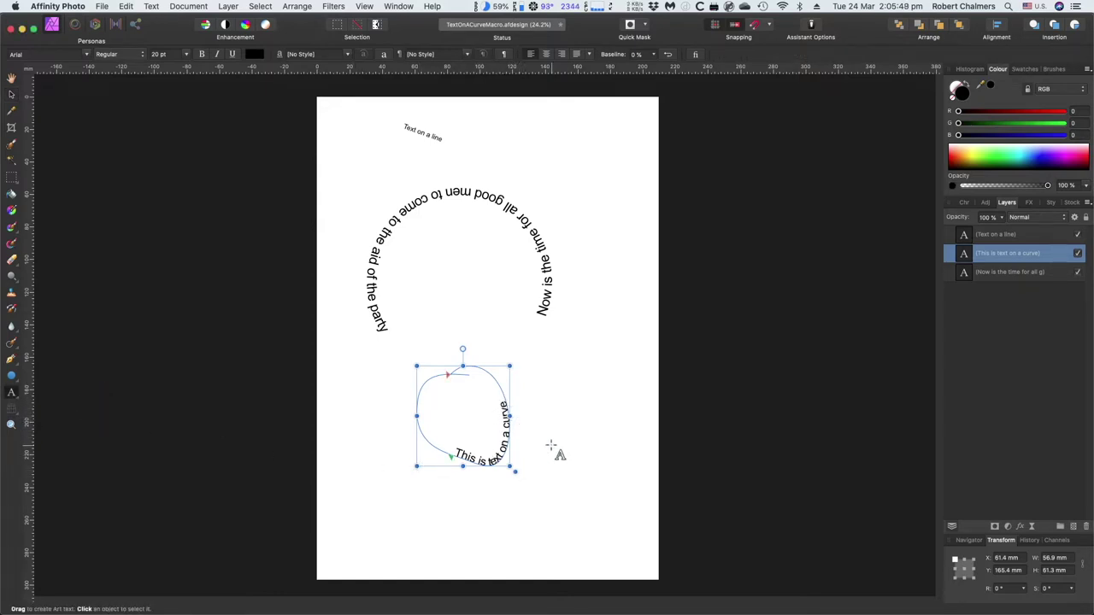
key("Escape")
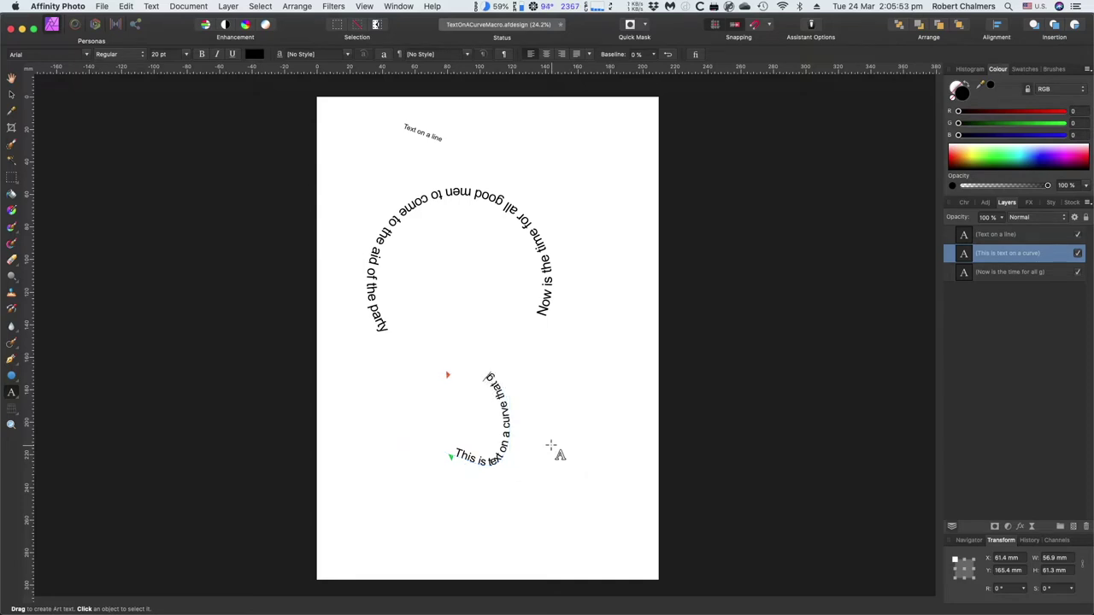
Extend the curve text with 'oes here' and slide its start along the path
type("oes here")
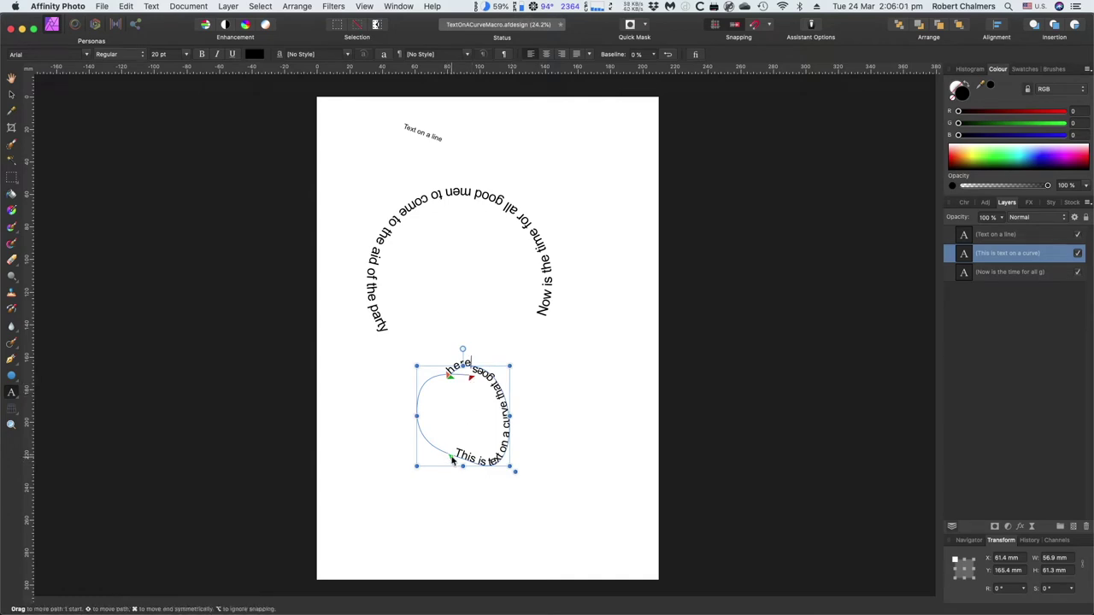
left_click_drag(452, 460, 461, 373)
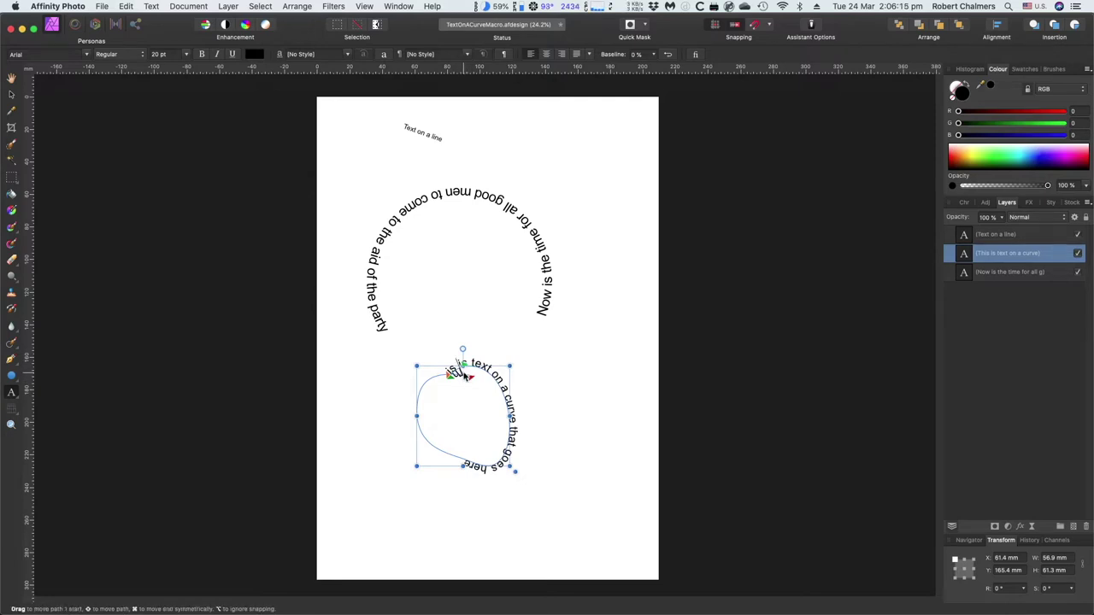
Reselect the lower curve text and nudge its start so the full phrase begins at the loop's top
left_click(464, 379)
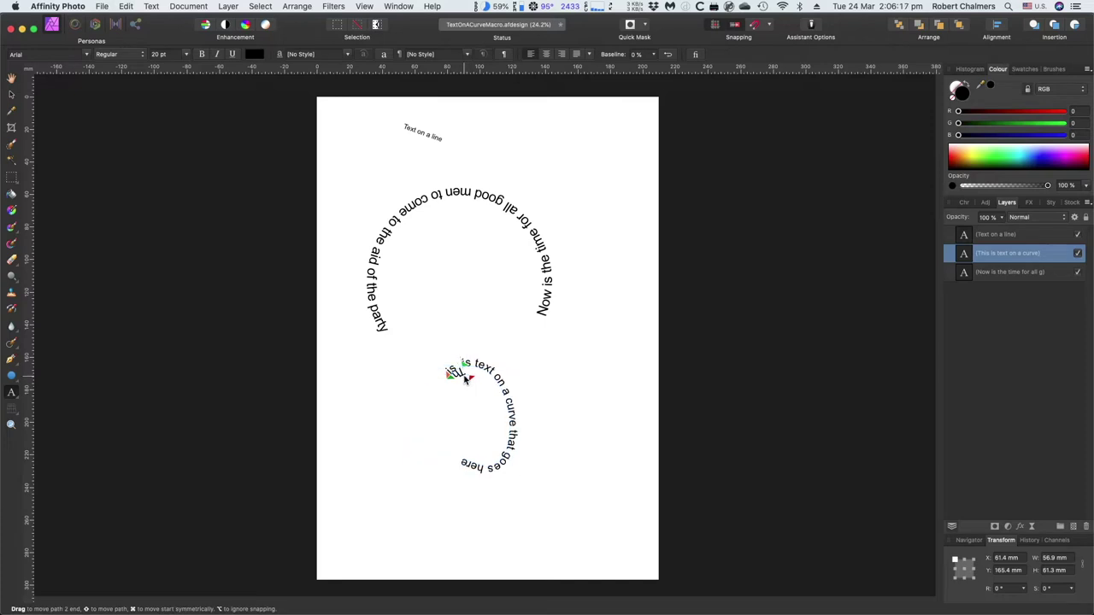
left_click(464, 379)
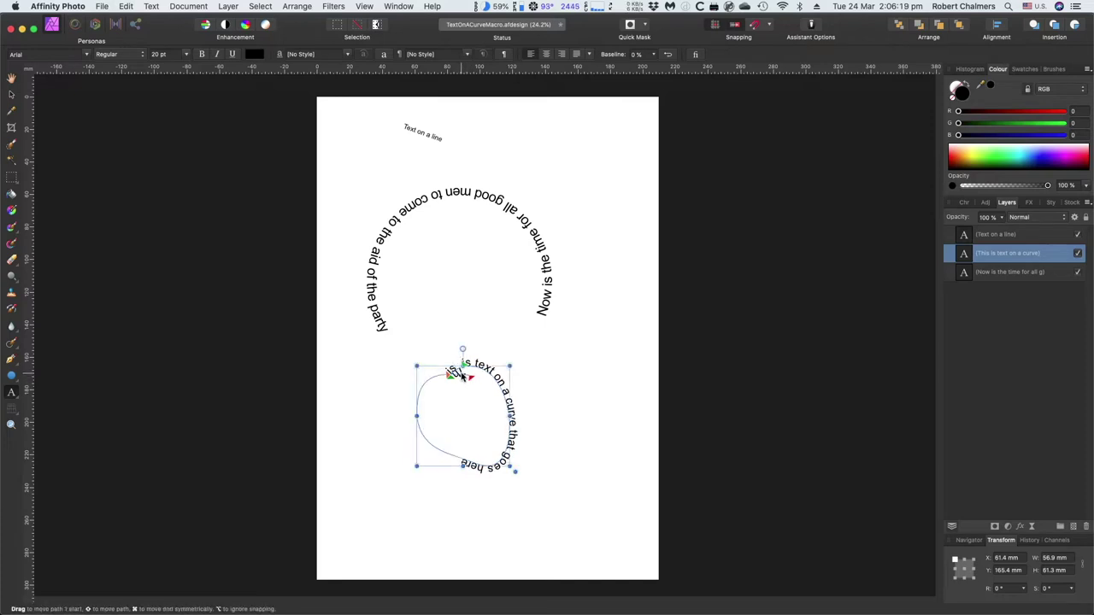
left_click(462, 374)
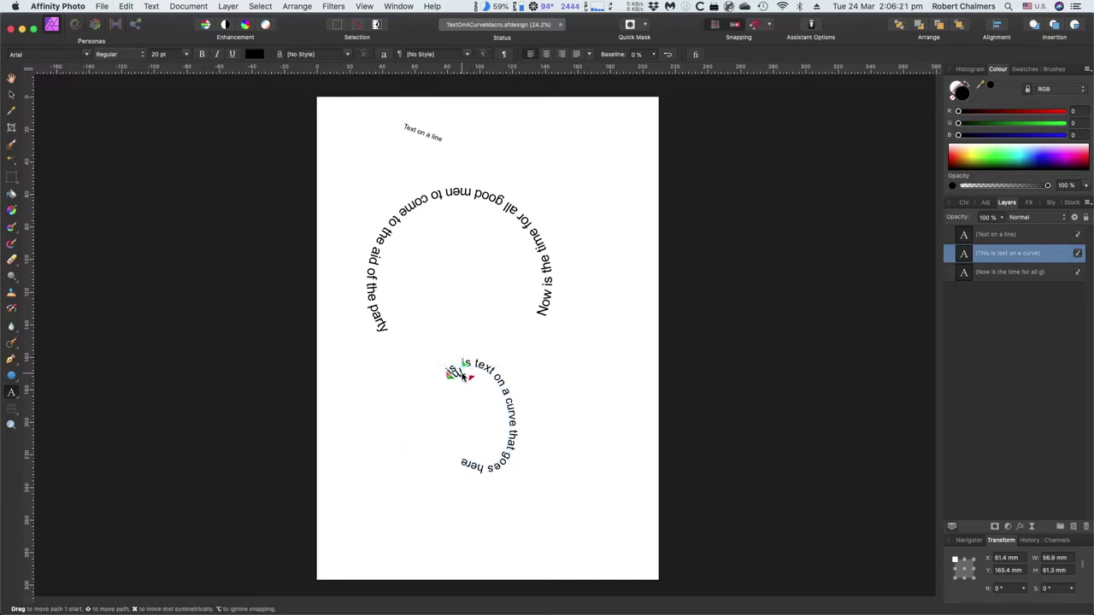
left_click(460, 373)
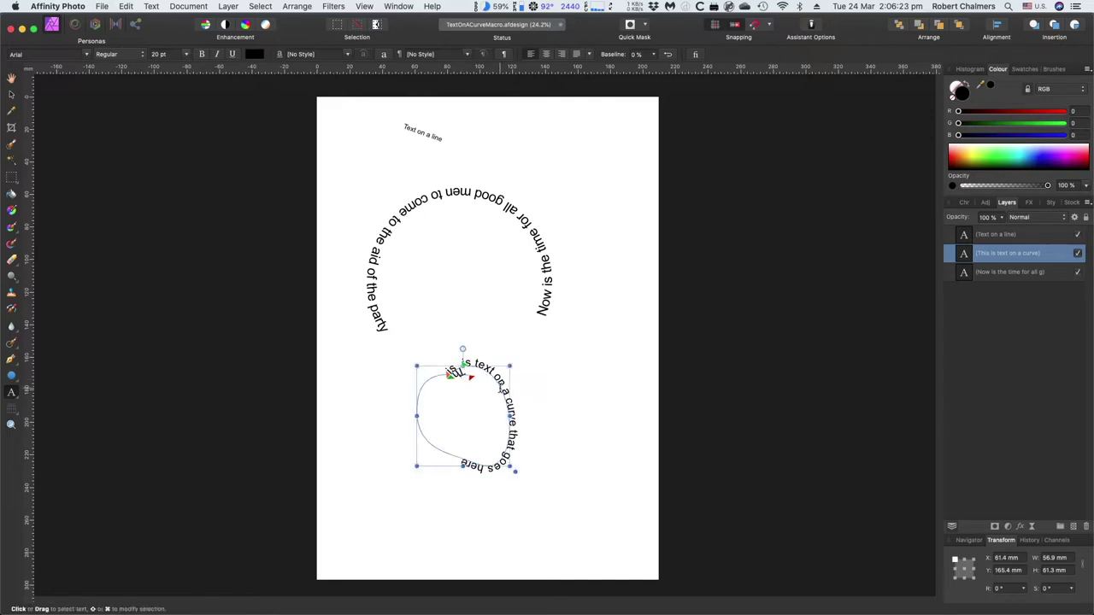
left_click(462, 373)
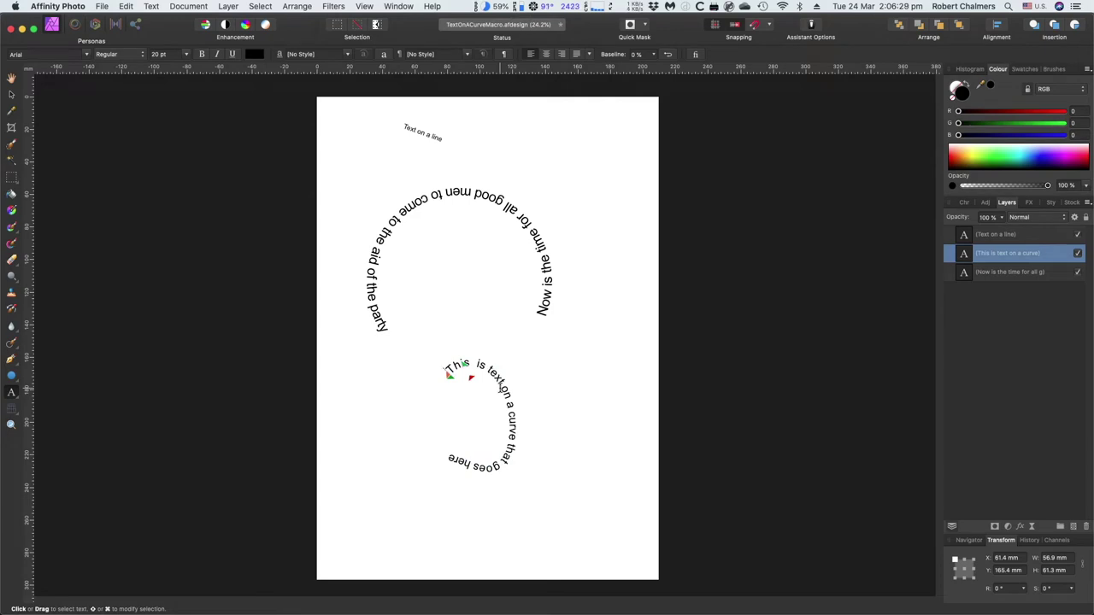
left_click(499, 386)
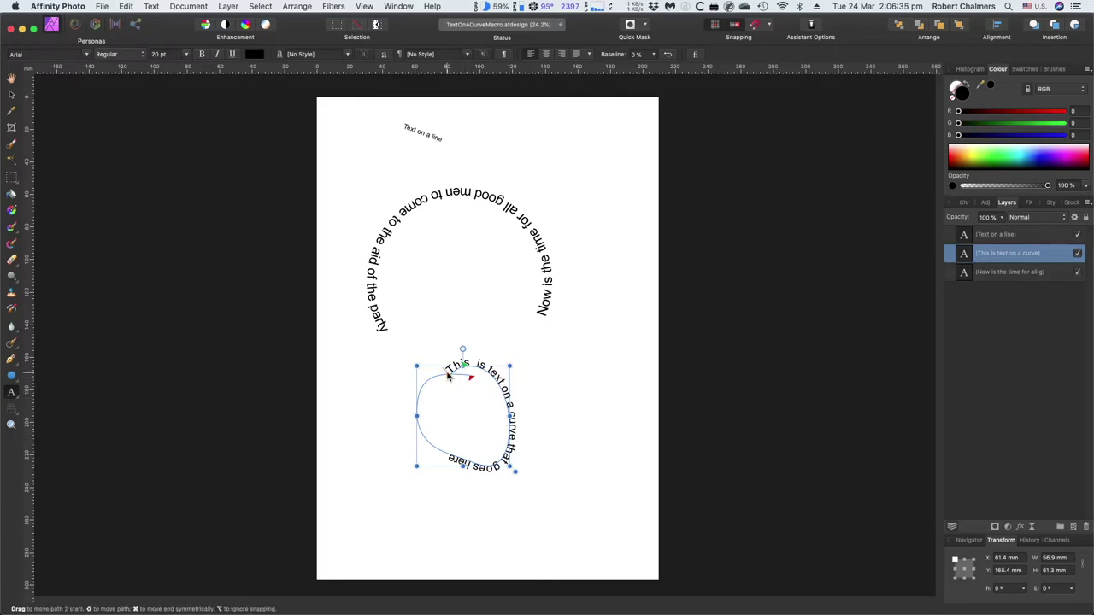
left_click_drag(447, 376, 453, 376)
Rotate the 'Text on a line' object to horizontal and make its box taller upward
left_click(426, 135)
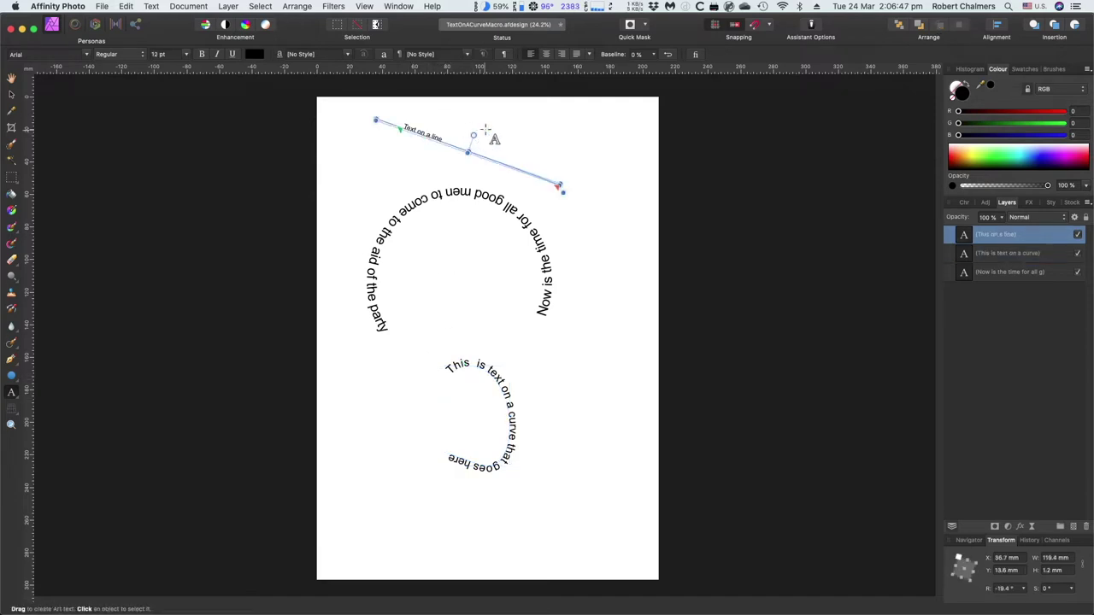
left_click_drag(470, 135, 469, 162)
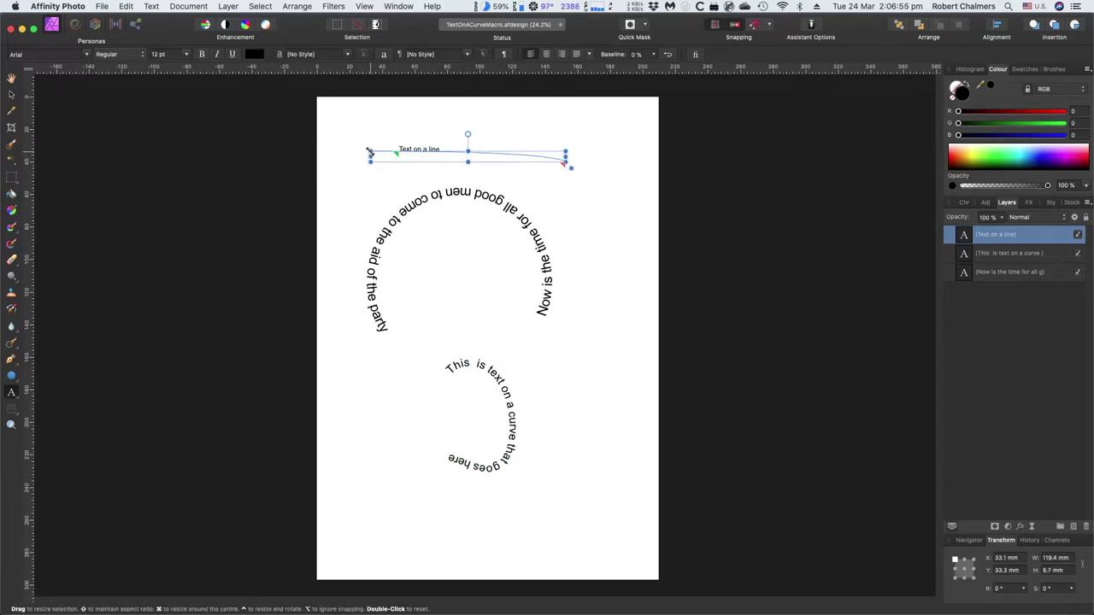
left_click_drag(369, 153, 366, 141)
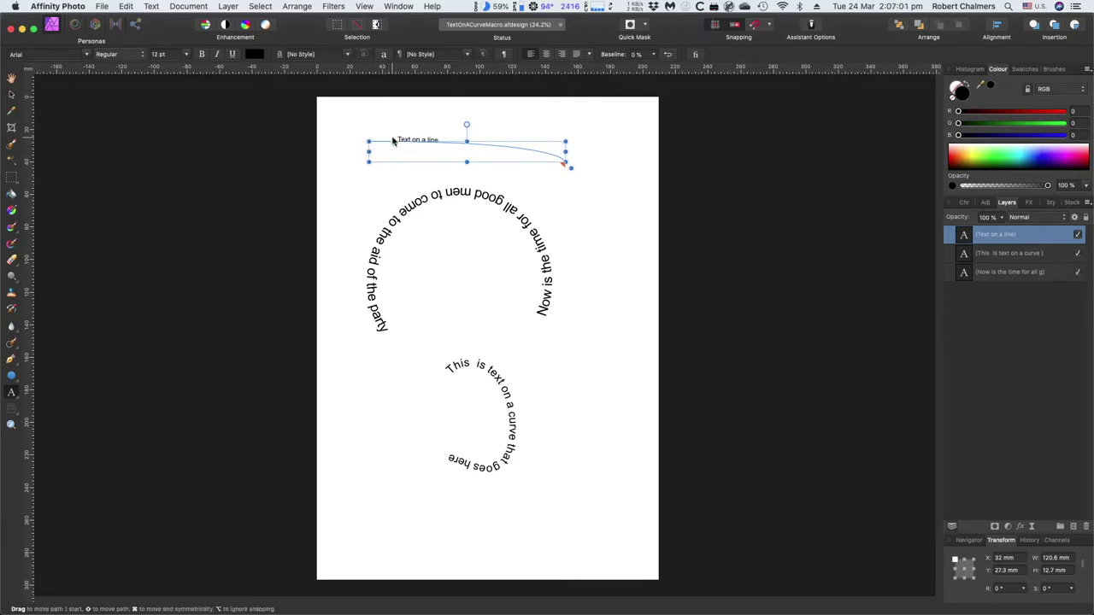
Add 'This text goes on a falling line' before 'Text on a line', restoring the missing space
left_click(393, 141)
type("This tex")
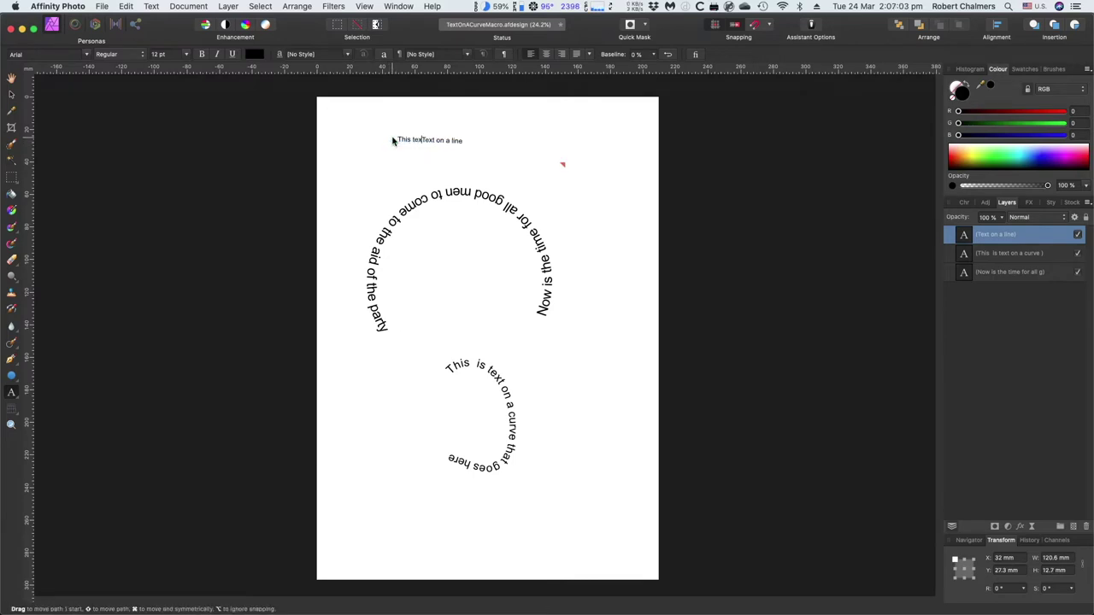
type("tgoes on a falling lline")
key("Escape")
key("t")
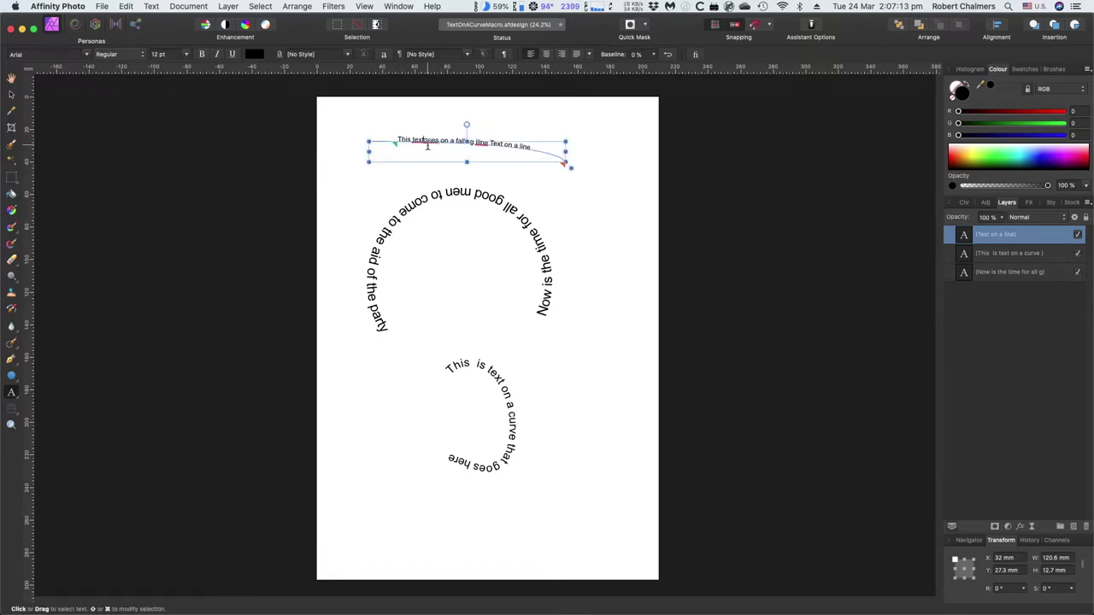
left_click(426, 144)
key("Escape")
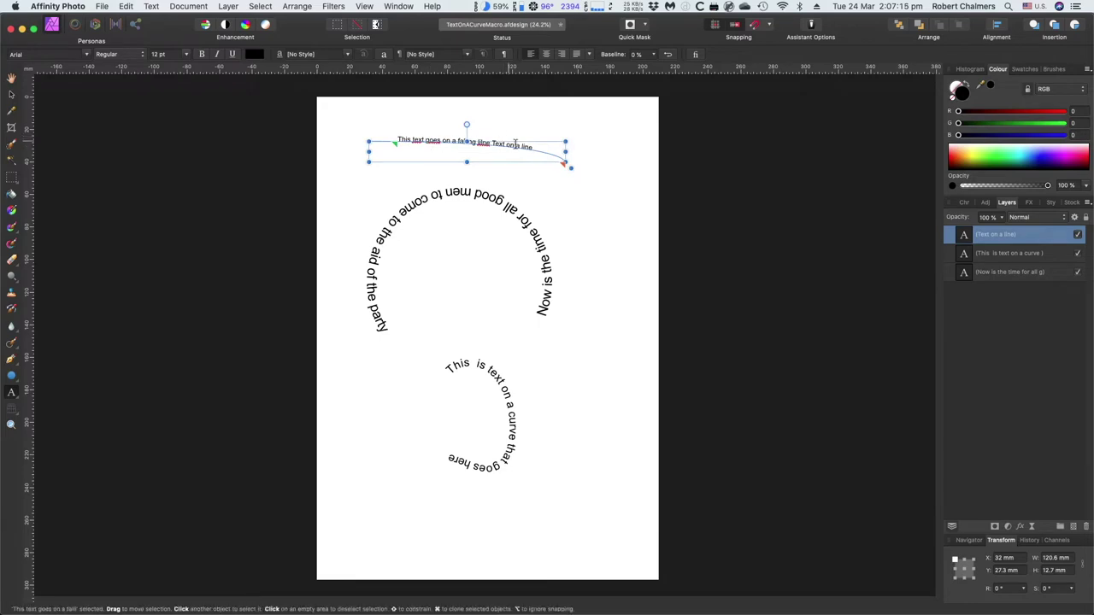
left_click_drag(566, 165, 538, 153)
left_click(589, 152)
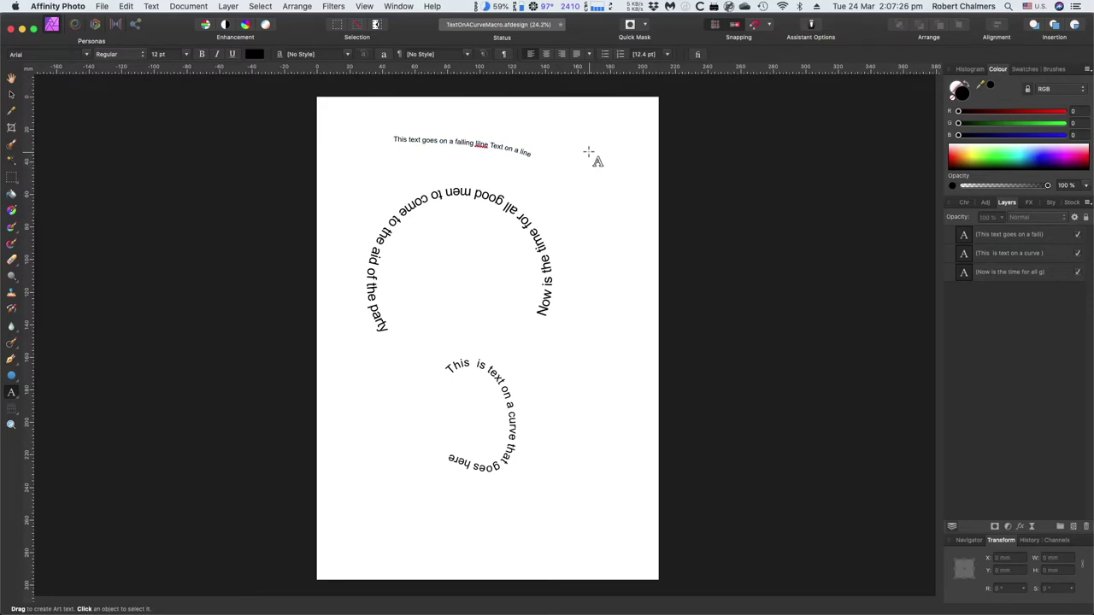
left_click(477, 146)
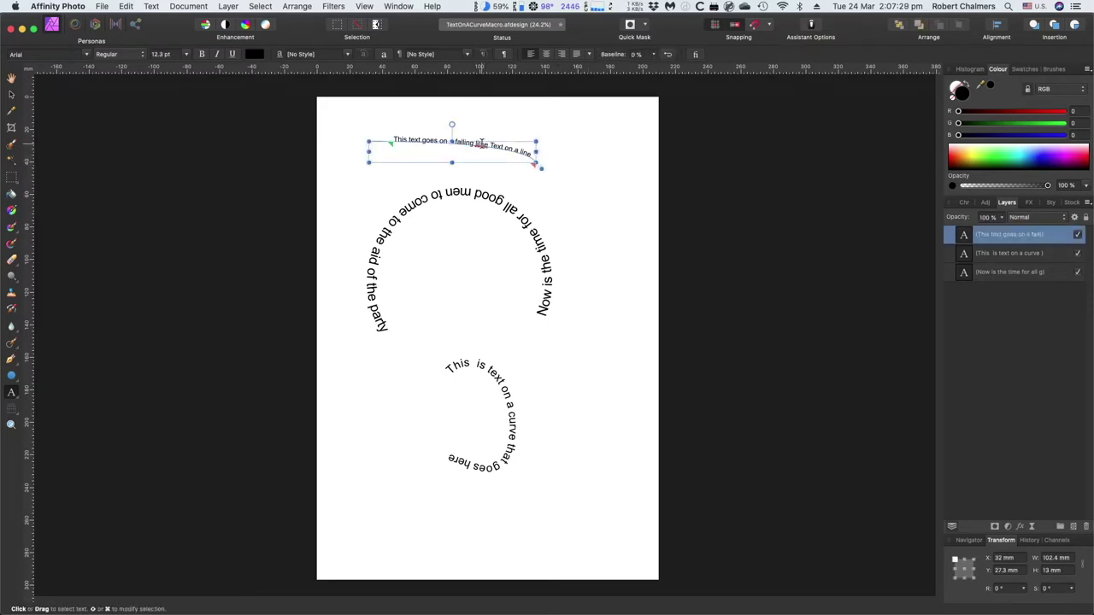
left_click(481, 143)
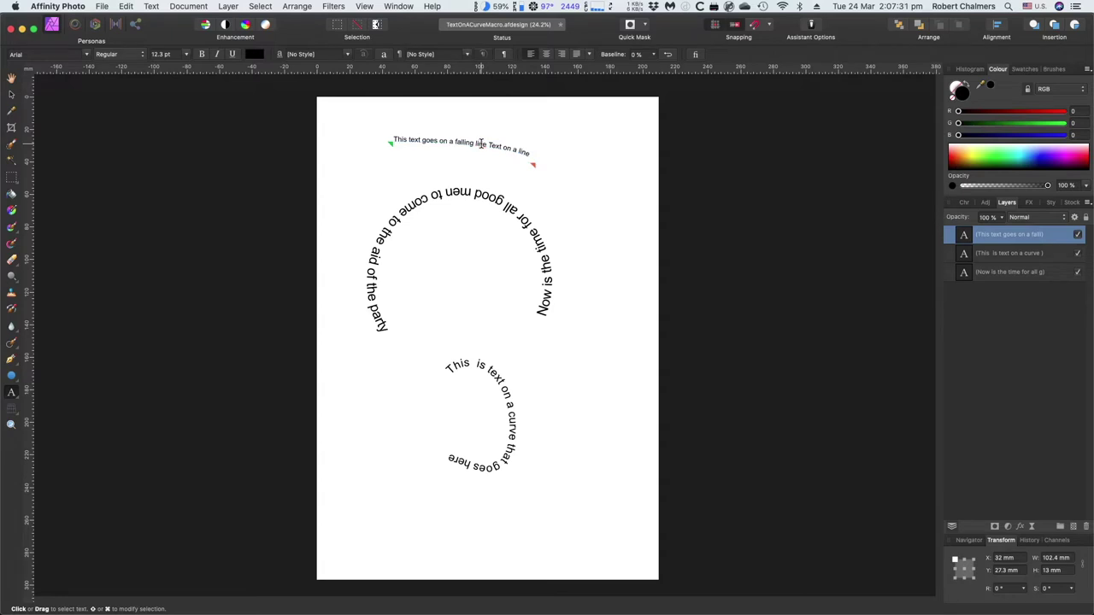
key("Escape")
key("Escape")
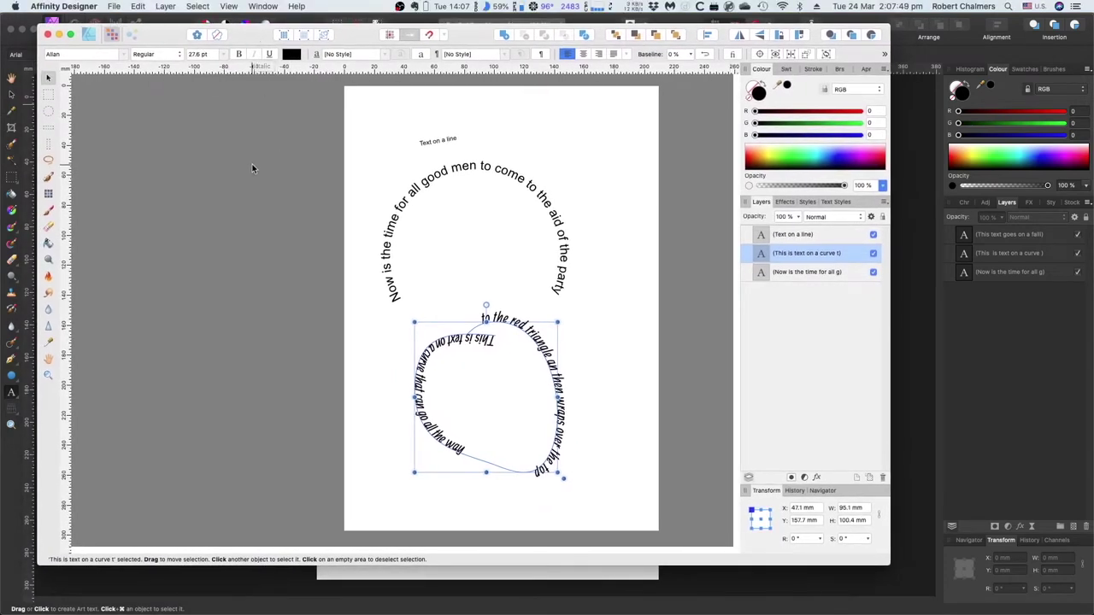
Inspect the large arc, 'Text on a line' and lower curved text objects, then clear the selection
left_click(470, 205)
left_click(453, 177)
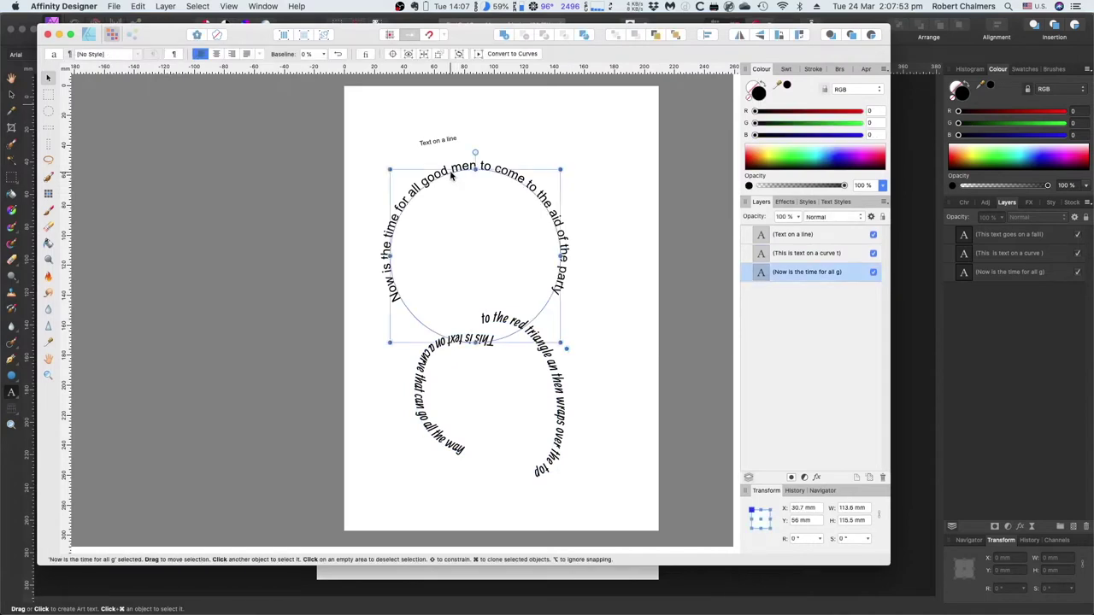
left_click(434, 144)
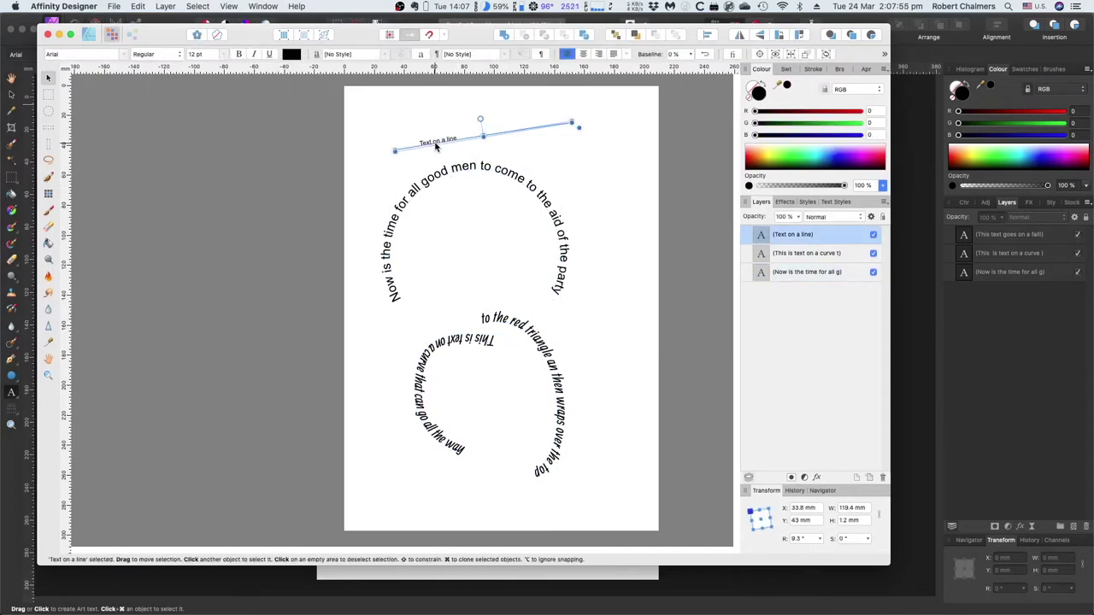
left_click(424, 374)
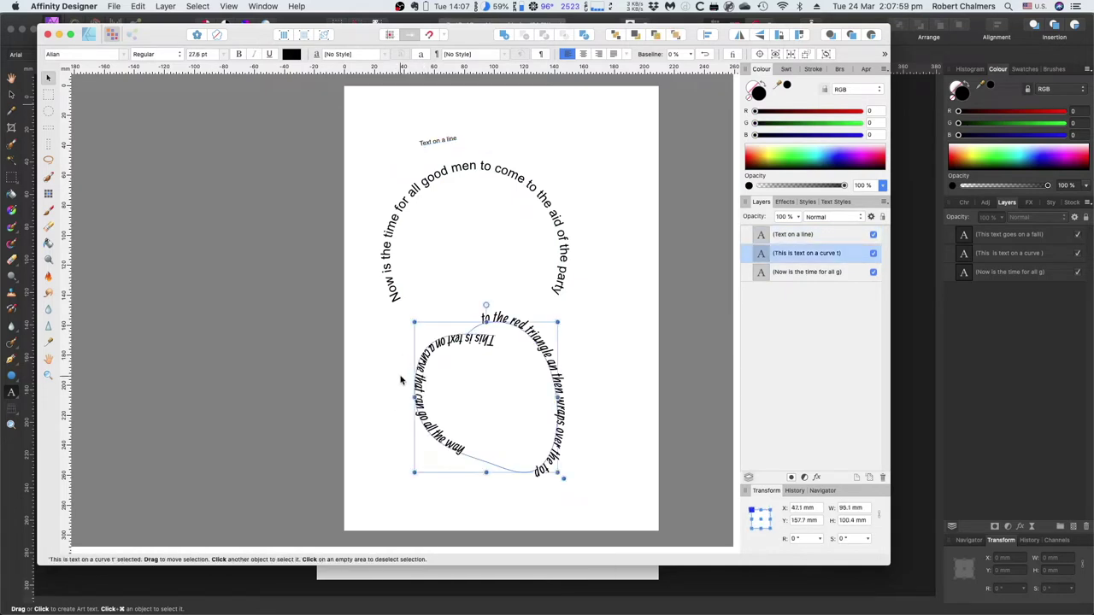
left_click(476, 237)
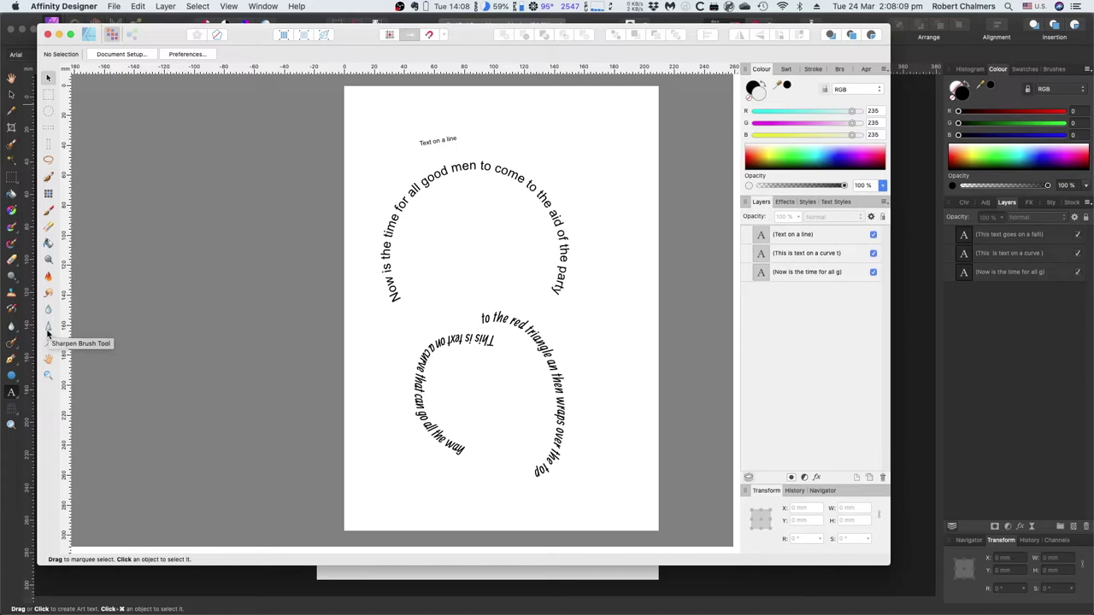
Switch to the Designer persona and draw an ellipse of about 51.1 × 48.6 mm inside the upper text arc
left_click_drag(88, 37, 89, 36)
left_click(88, 37)
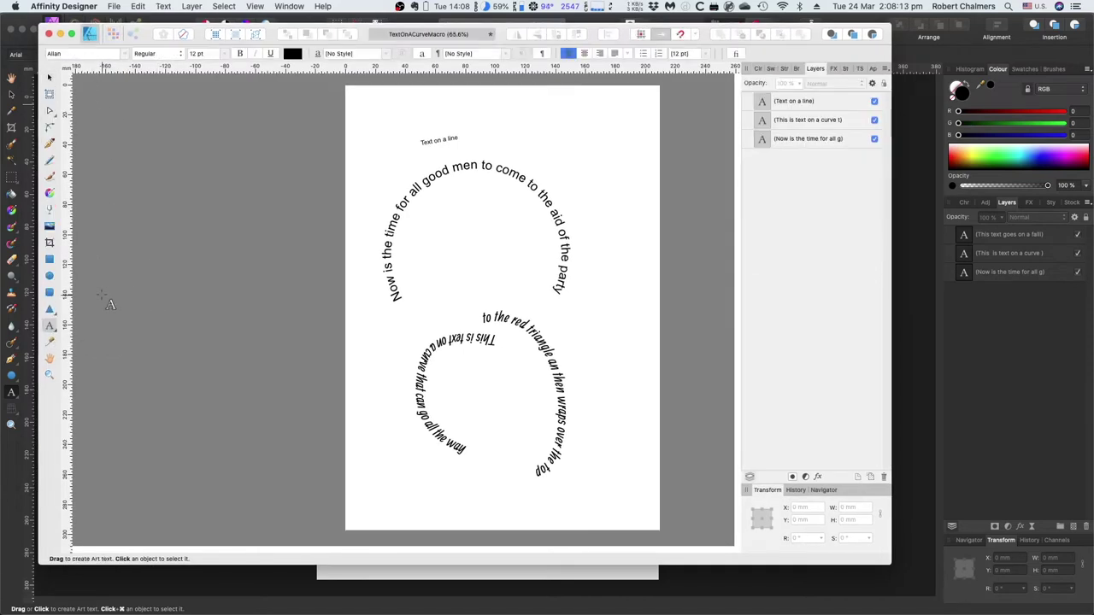
left_click(50, 277)
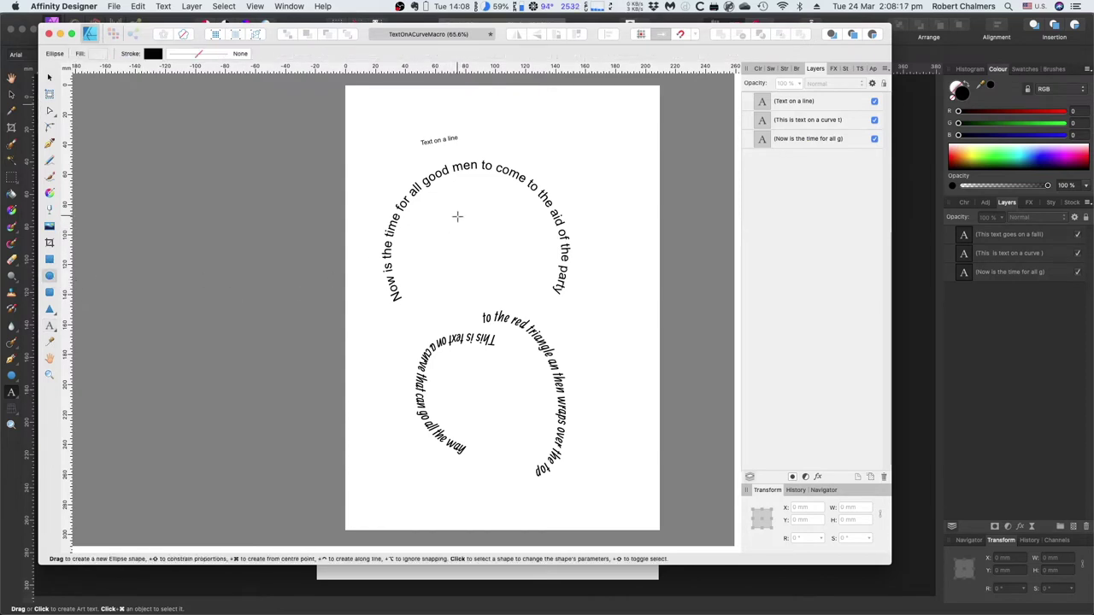
left_click_drag(457, 216, 532, 288)
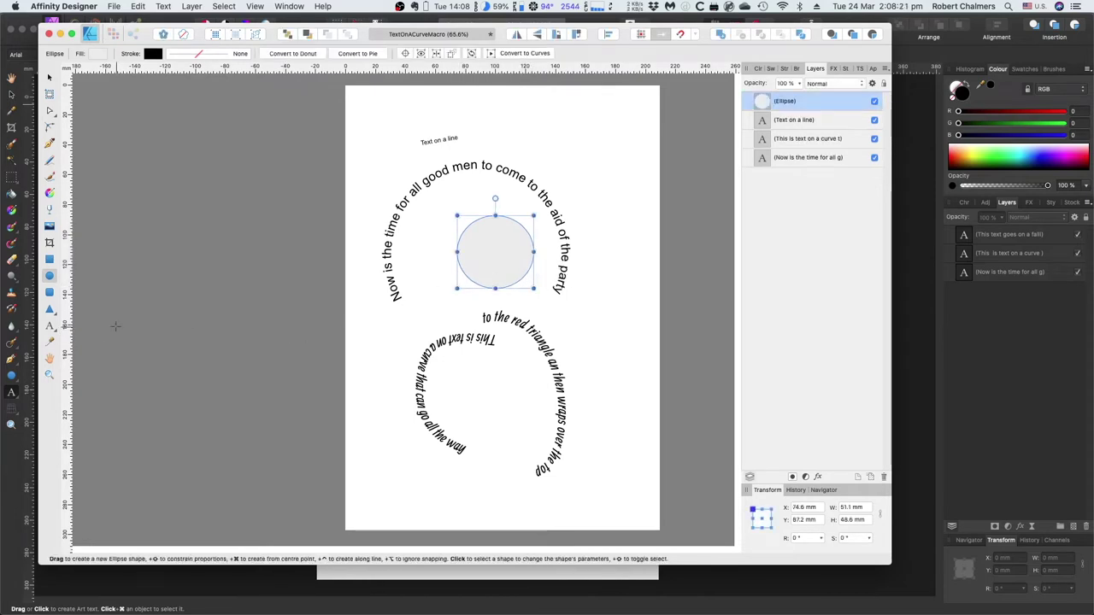
Put the text 'a cir' on the new circle's path and slide its start down to the bottom edge
left_click(56, 334)
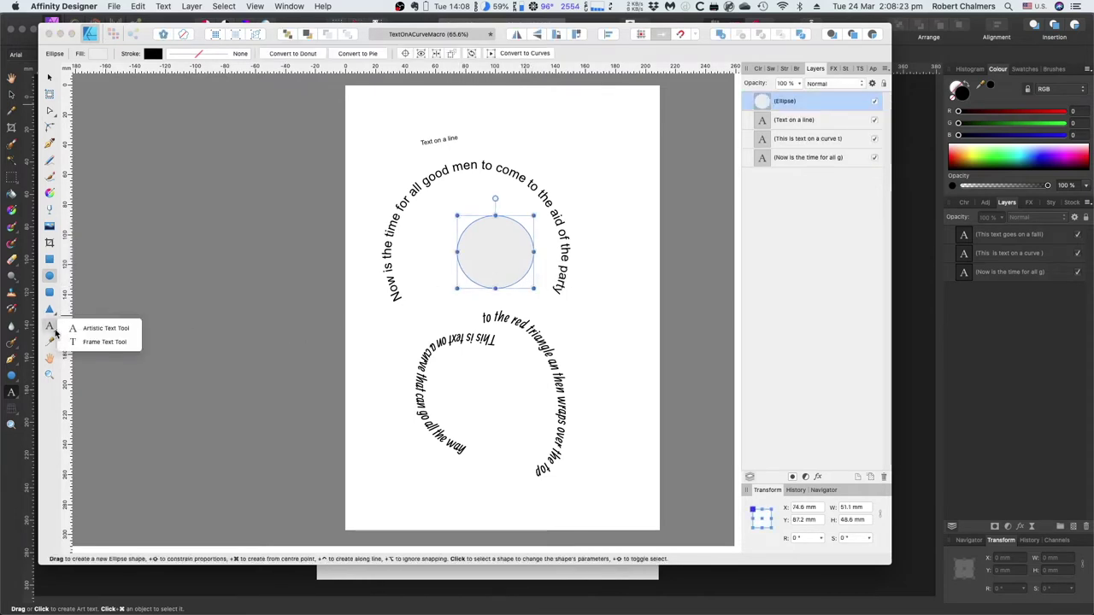
left_click(90, 330)
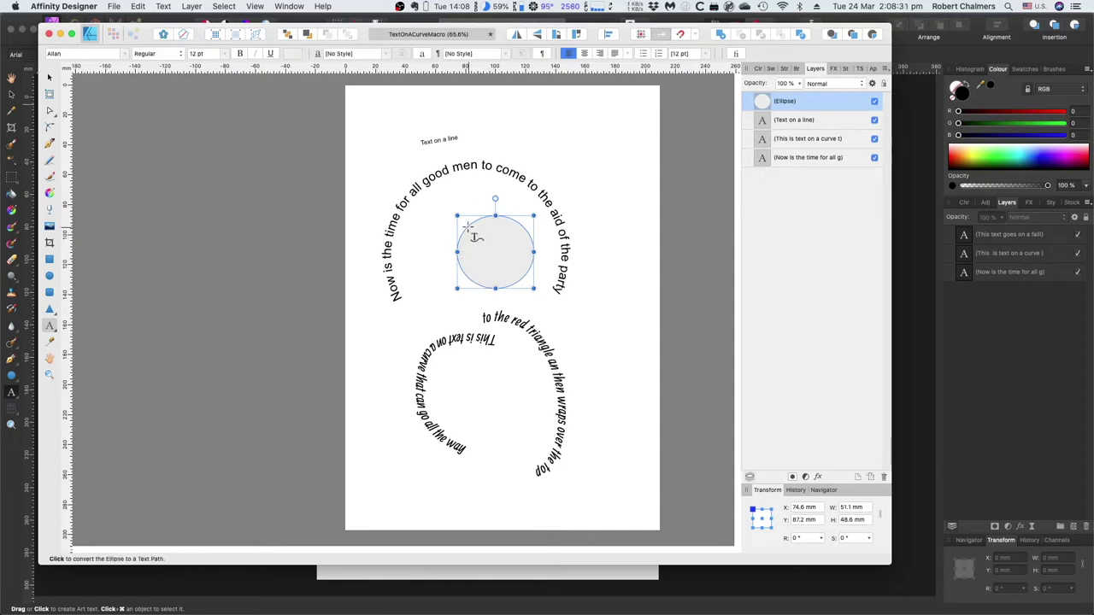
left_click(470, 229)
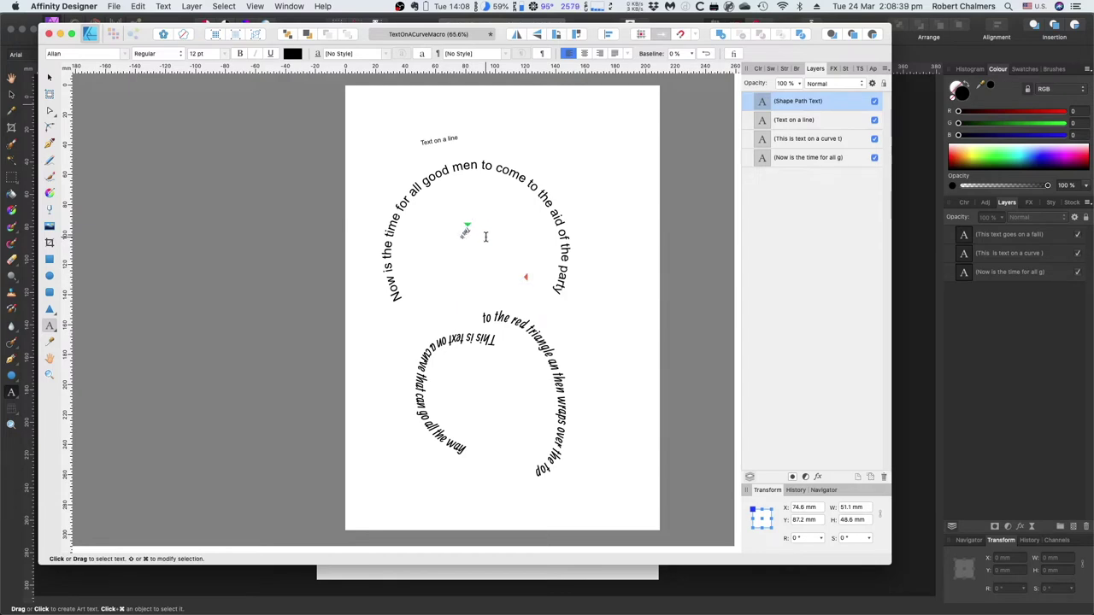
type("a cir")
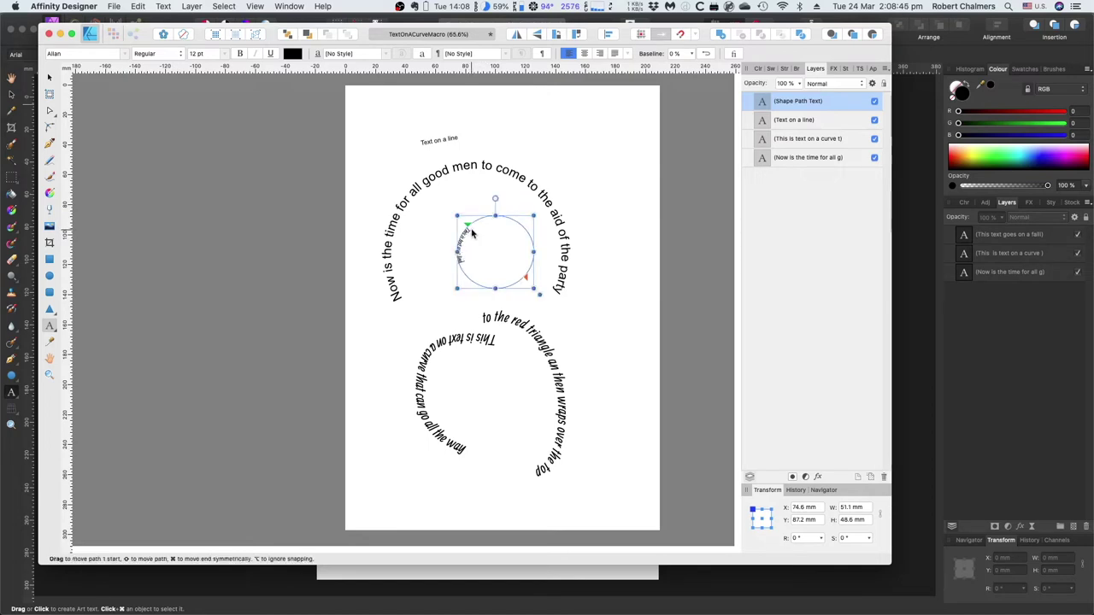
mouse_move(470, 231)
left_mouse_down()
mouse_move(457, 236)
mouse_move(474, 286)
left_mouse_up()
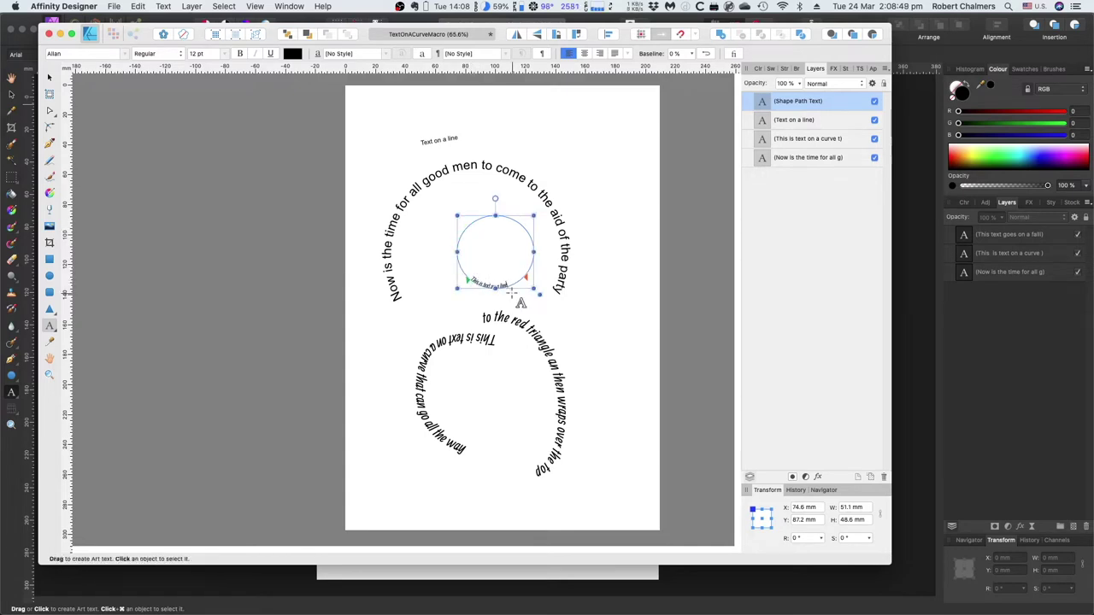
left_click_drag(508, 285, 474, 284)
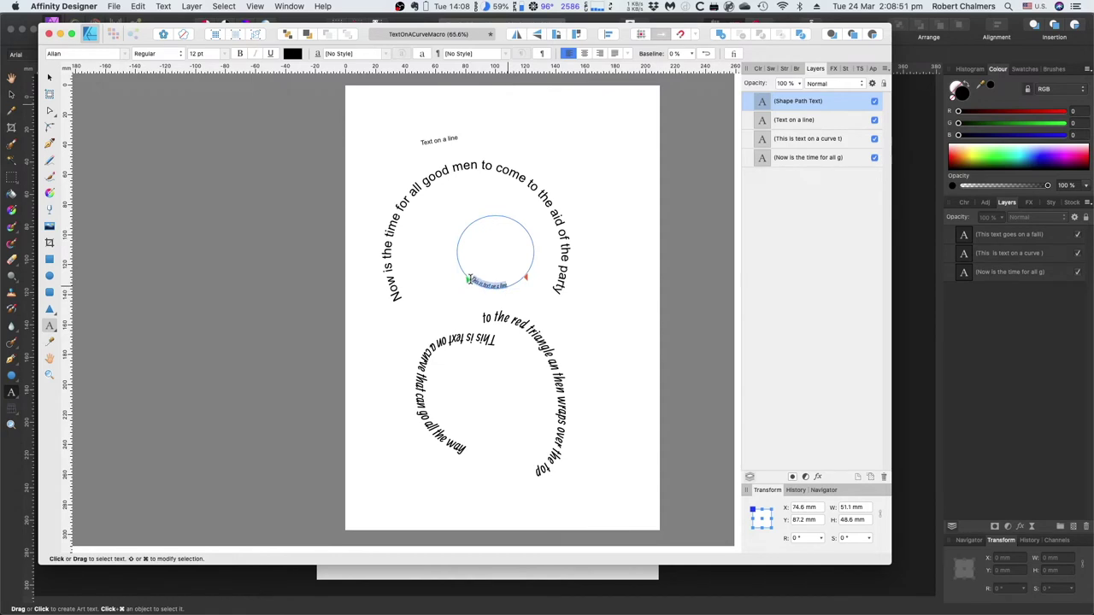
key("Escape")
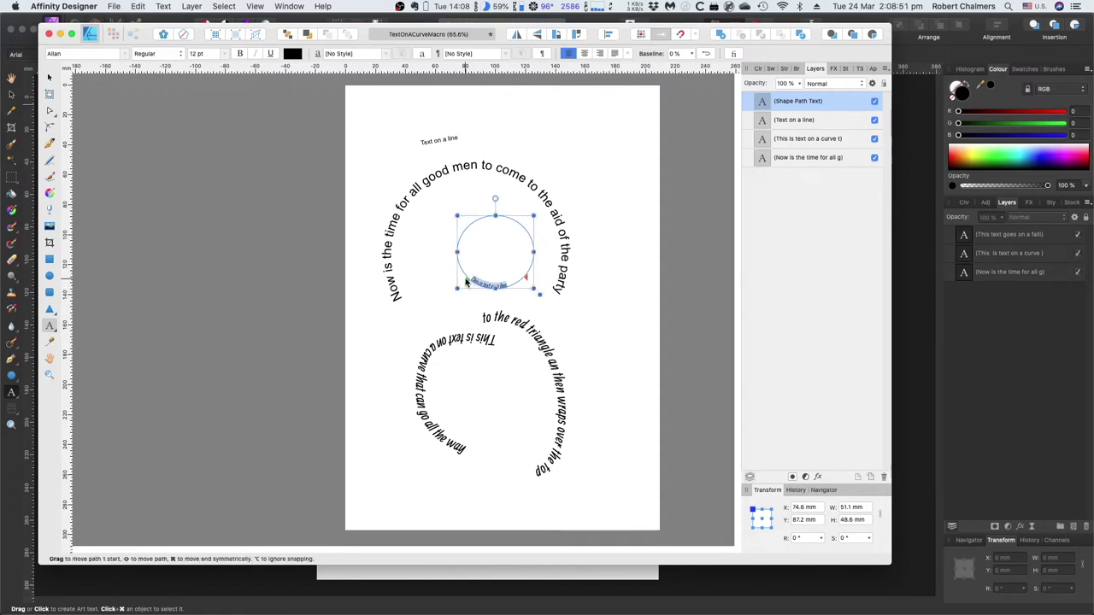
Set the circle text to 15 pt and colour it blue
left_click(197, 54)
left_click(199, 55)
left_click(225, 55)
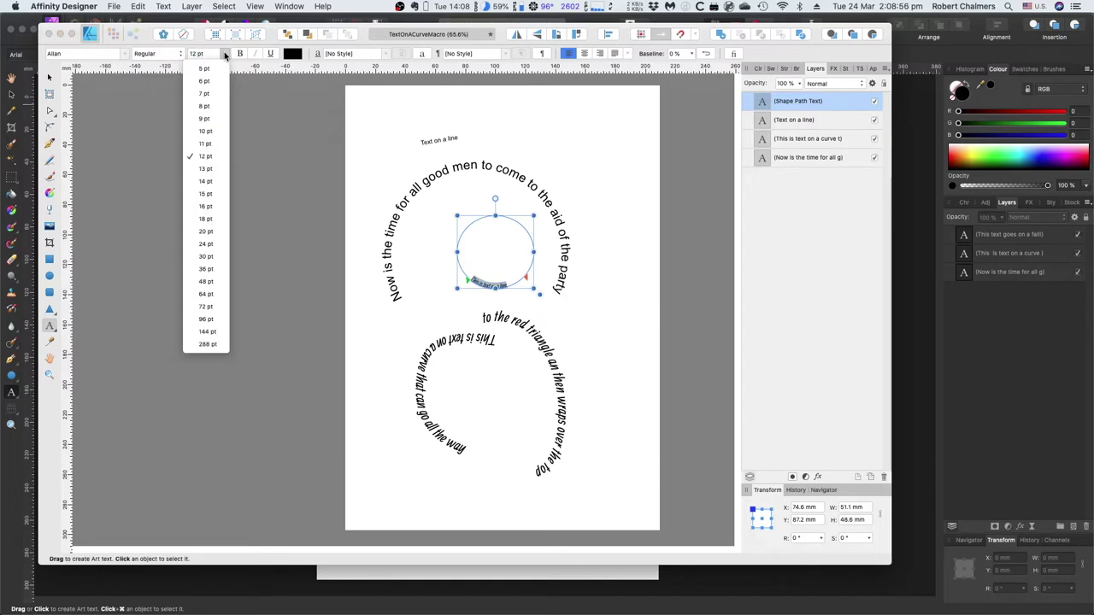
left_click(206, 194)
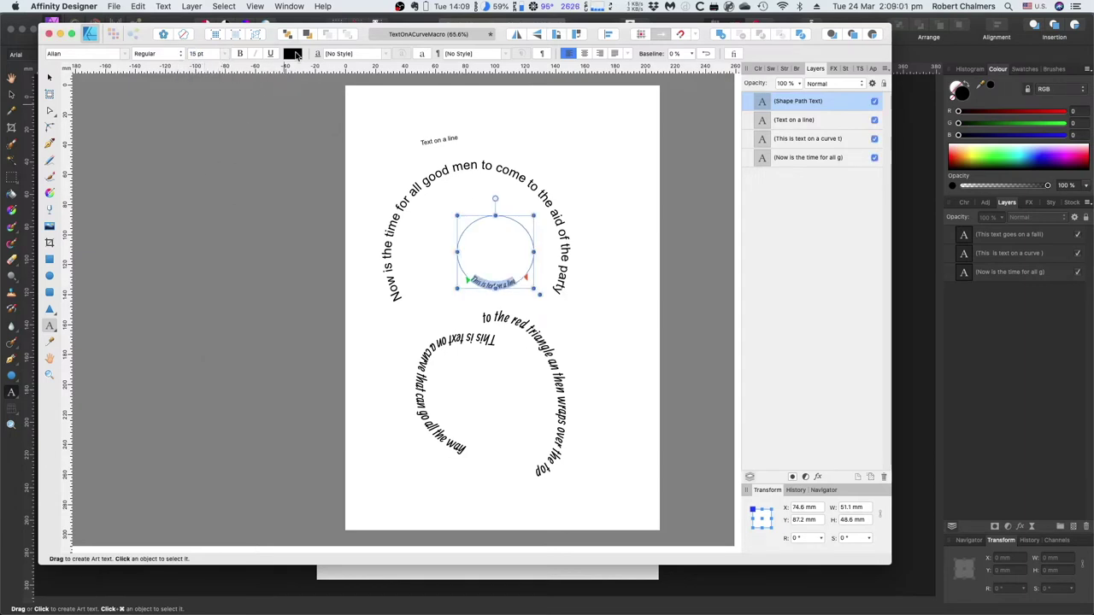
left_click(293, 55)
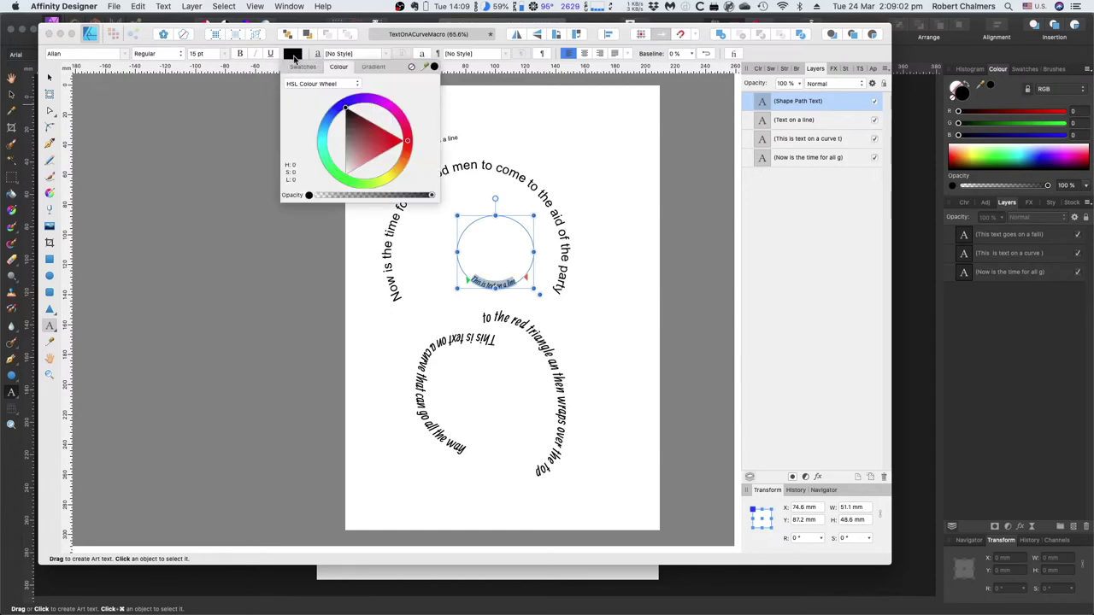
left_click(394, 142)
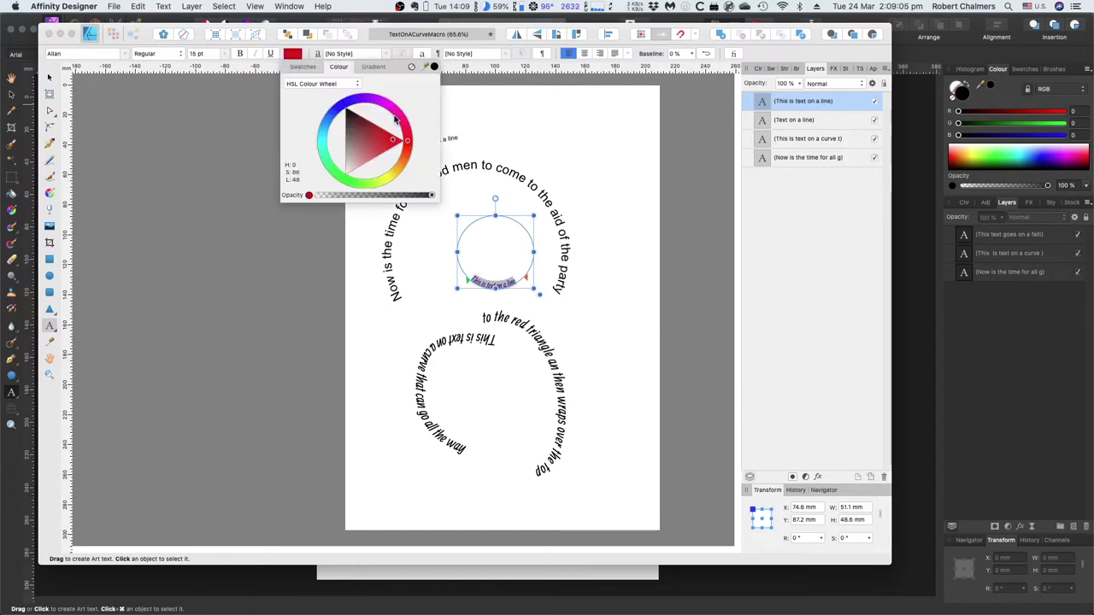
left_click(396, 114)
left_click(340, 105)
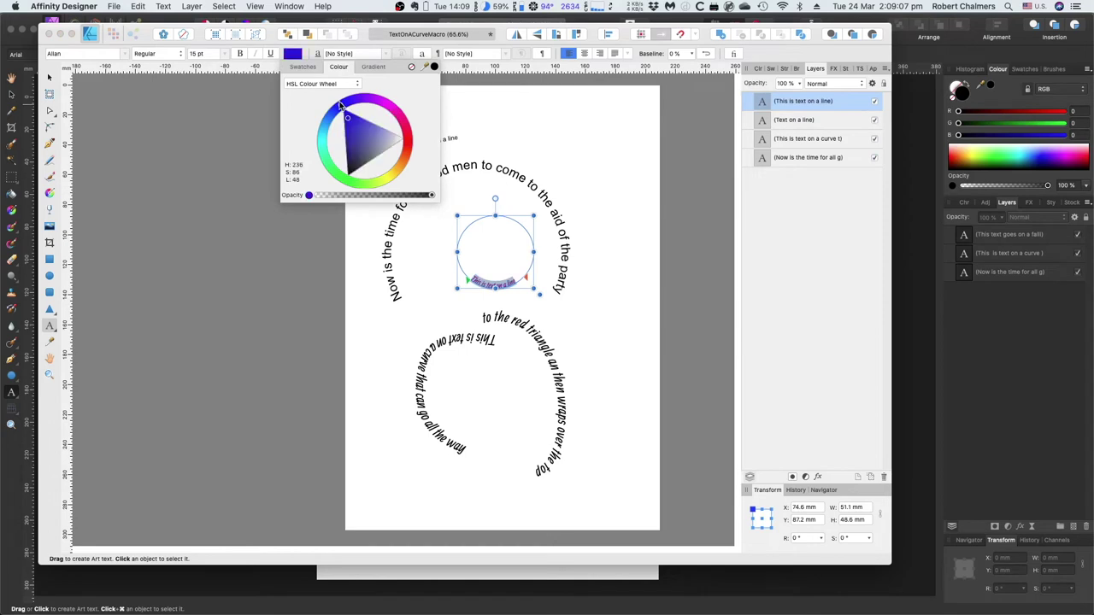
Move the small blue curved text to the page's top-right corner and deselect it
left_click(611, 258)
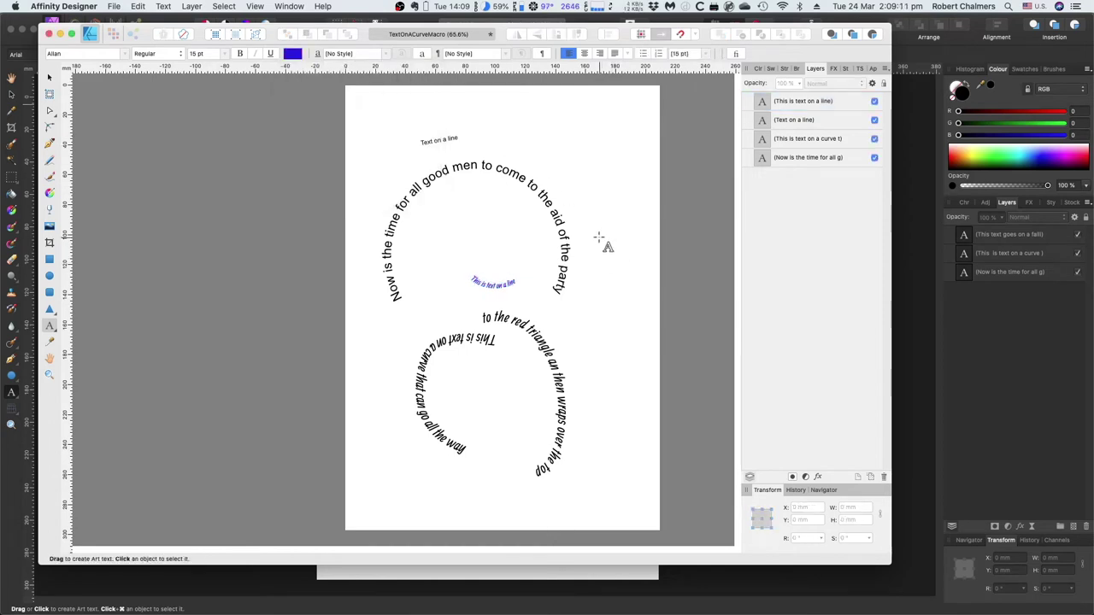
left_click(505, 264)
key("Escape")
left_click(501, 288)
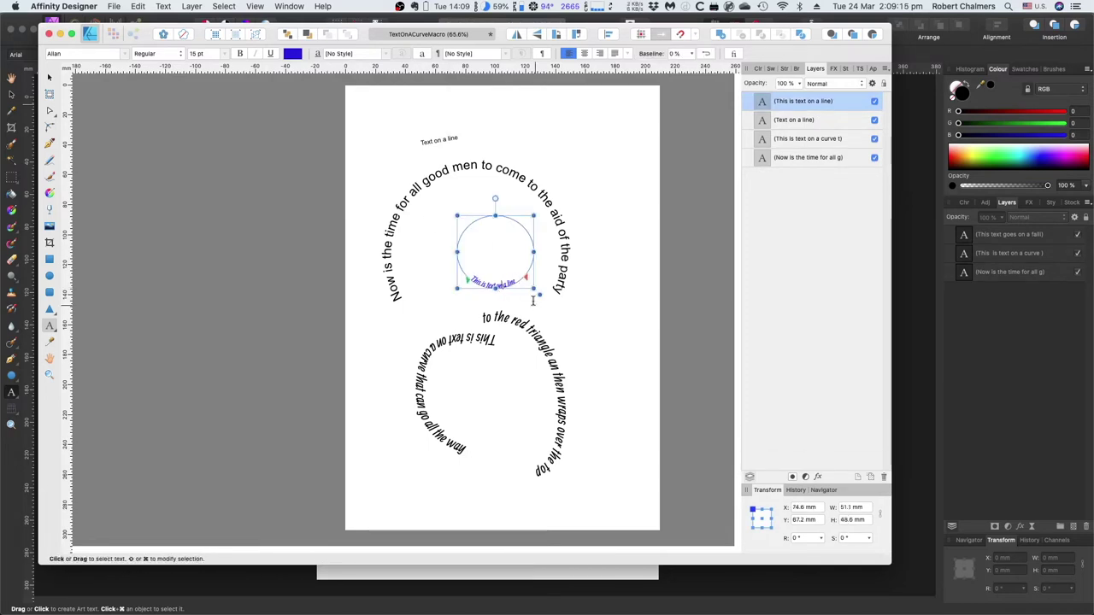
left_click(49, 77)
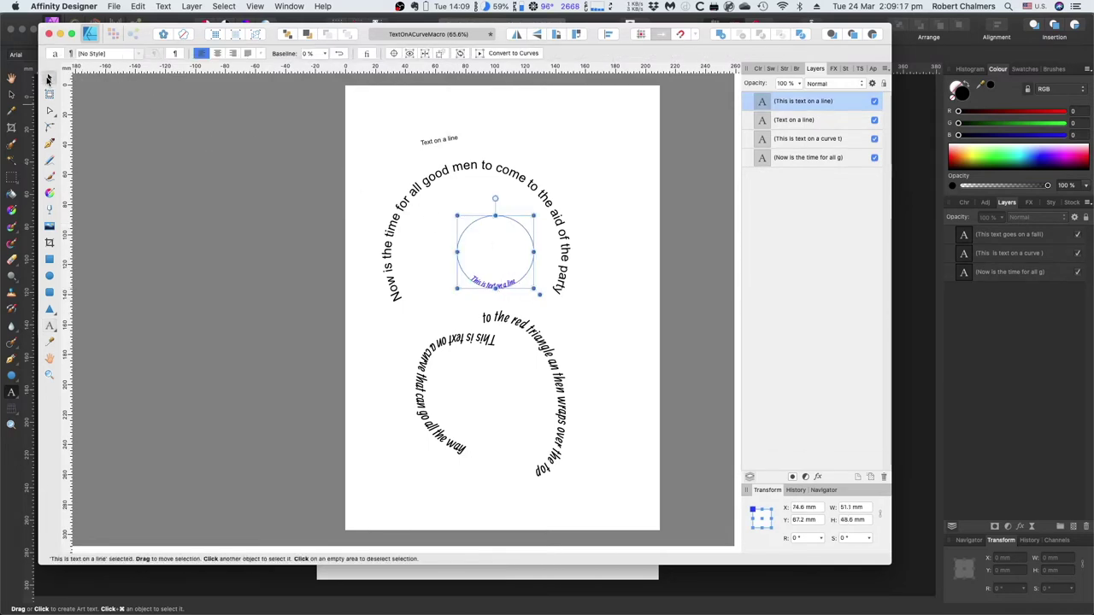
left_click_drag(507, 245, 590, 150)
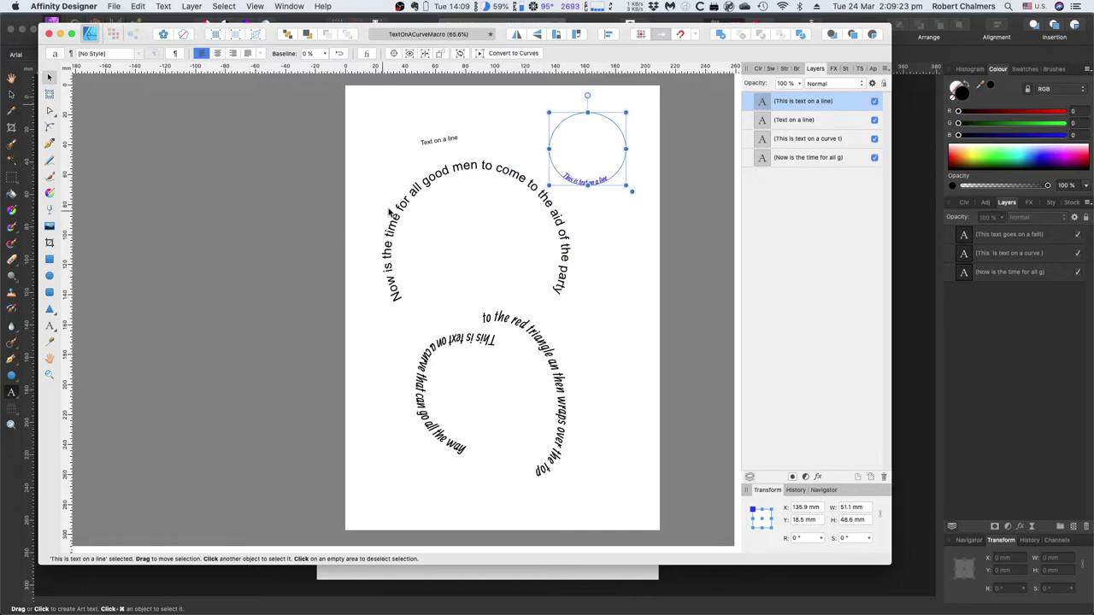
left_click(387, 161)
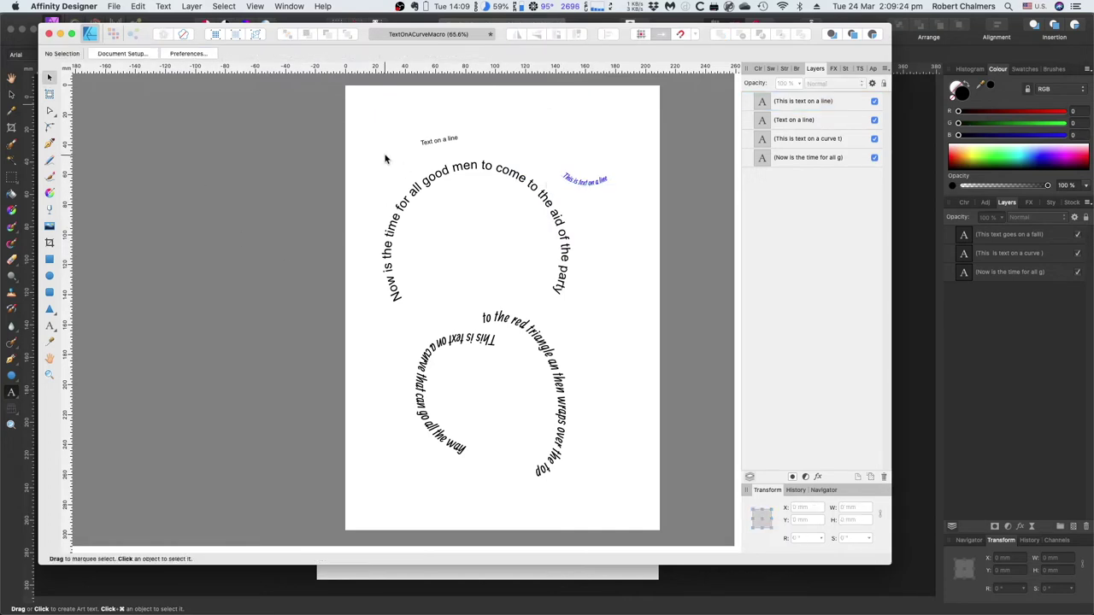
left_click(118, 7)
Save the document as TextOnACurveMacroNumber2 in Downloads and close it
left_click(136, 106)
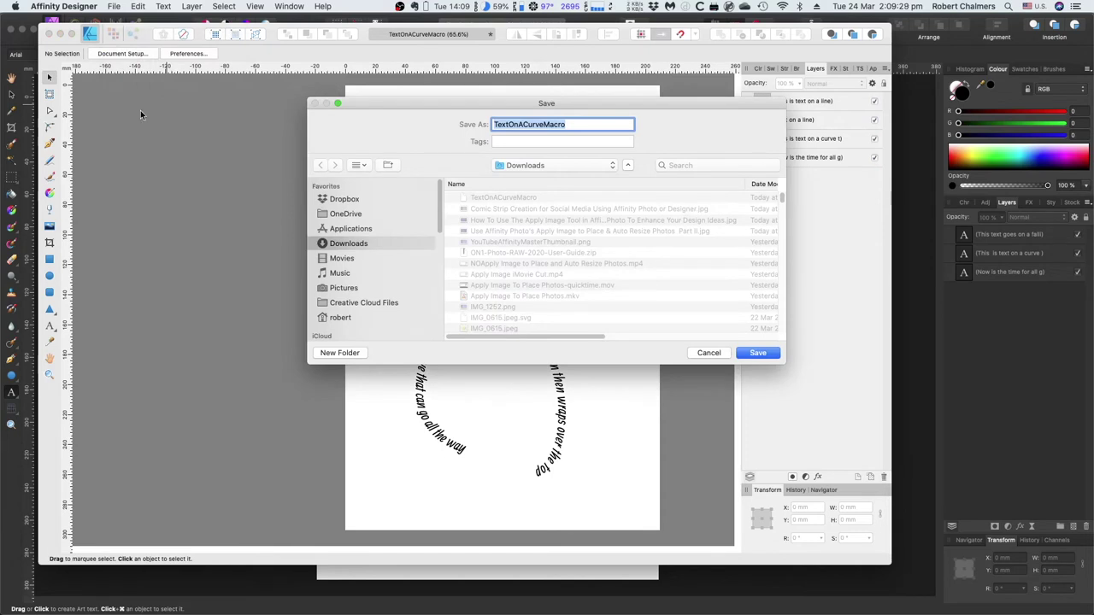
left_click(569, 124)
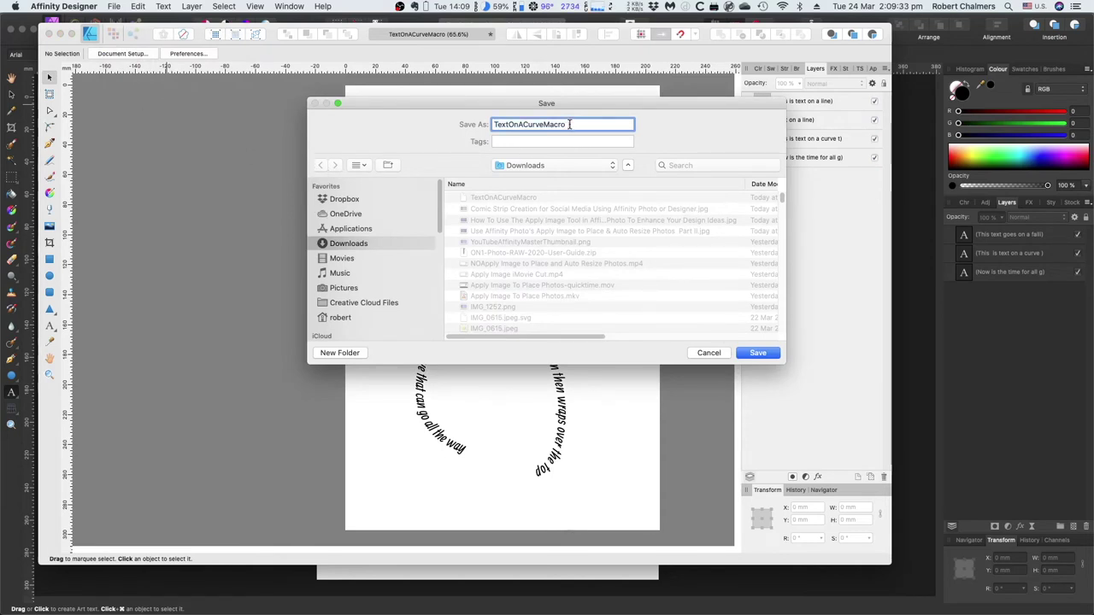
type("Number2")
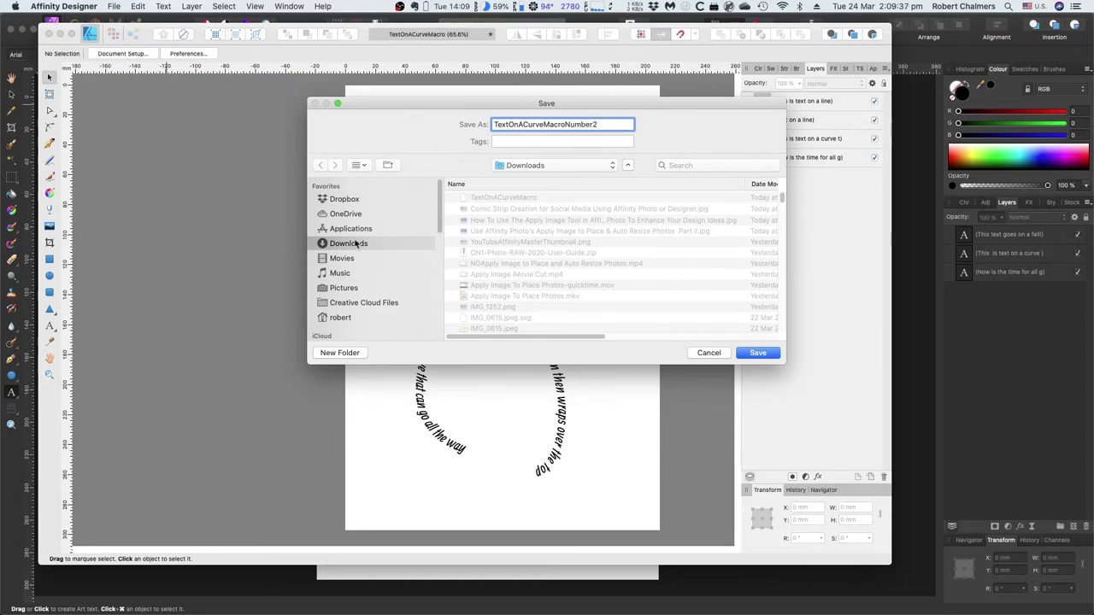
left_click(754, 353)
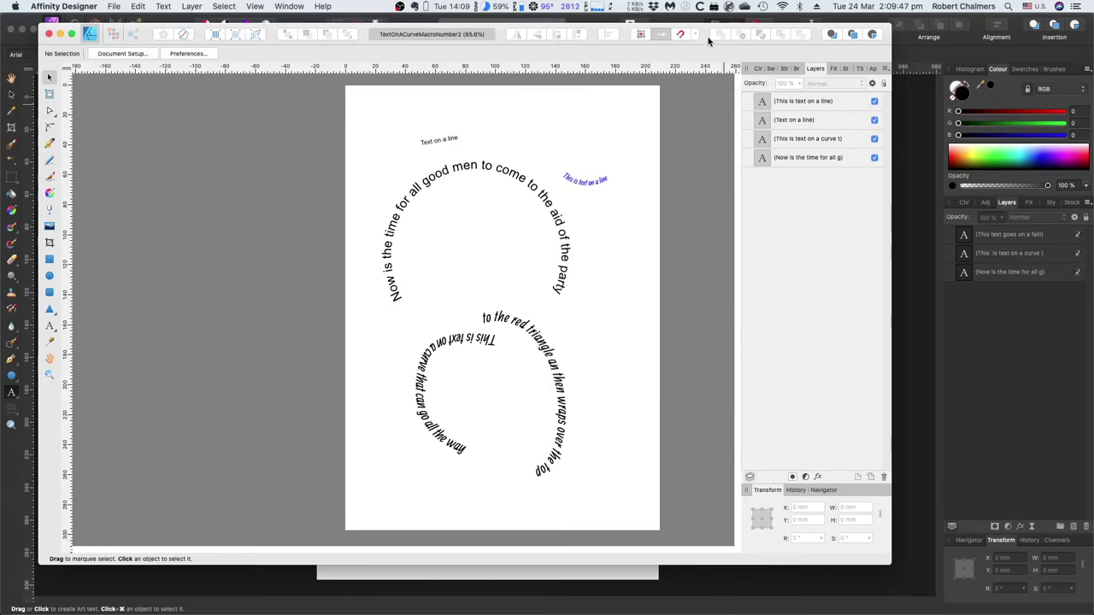
left_click(58, 35)
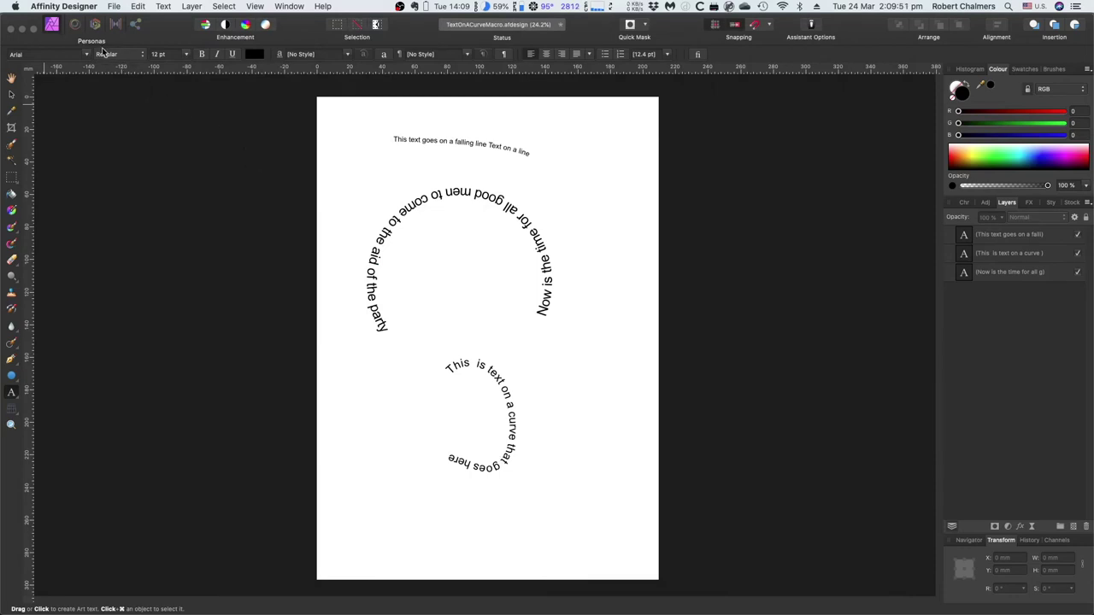
Open TextOnACurveMacroNumber2 from Downloads in Affinity Photo
key("super+Tab")
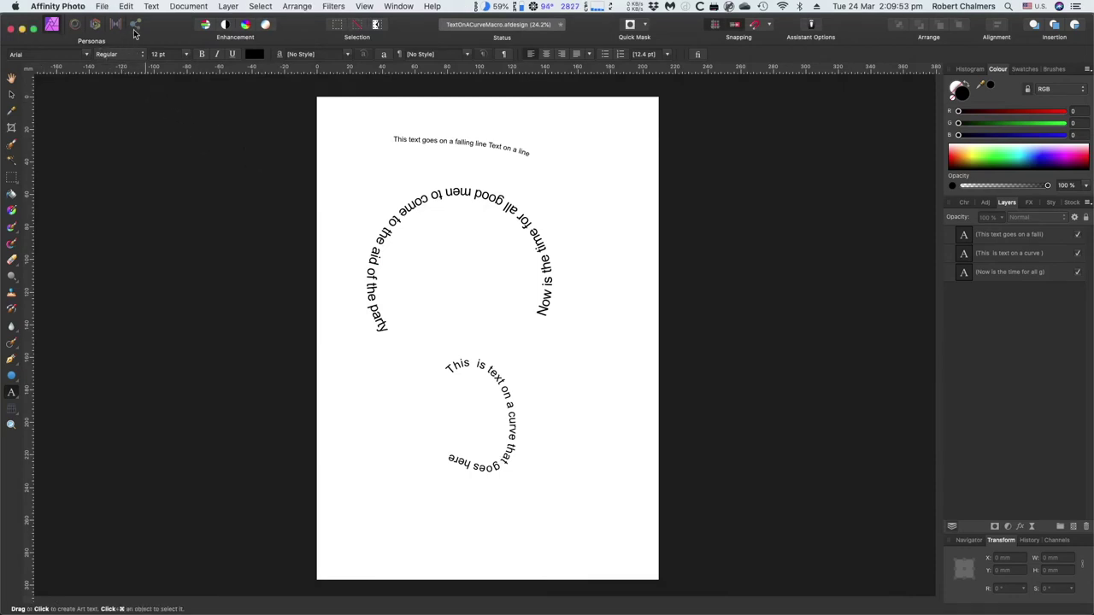
left_click(101, 8)
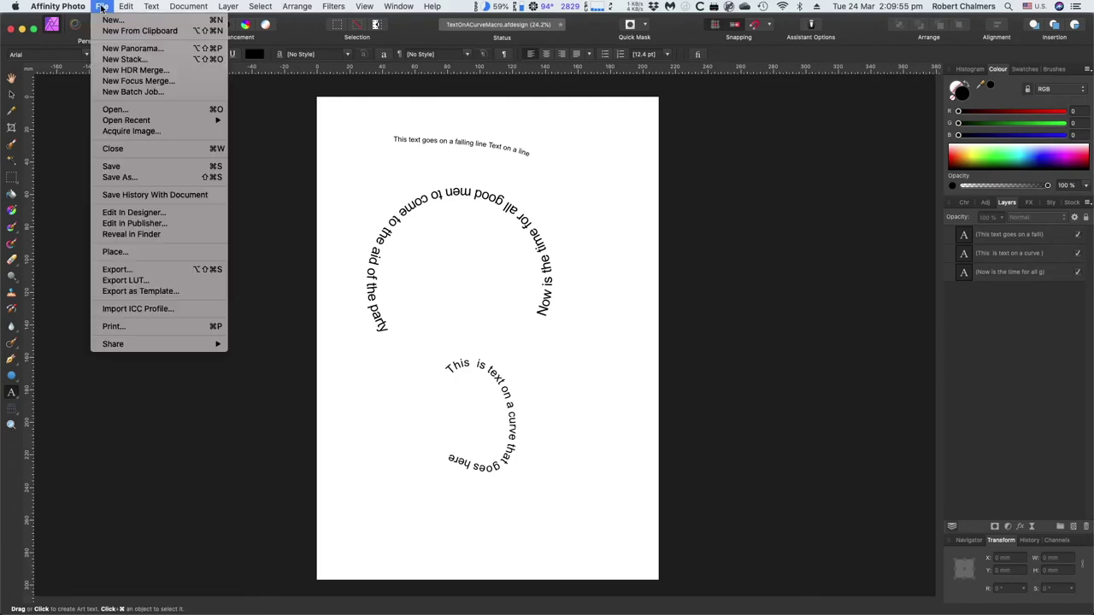
left_click(150, 112)
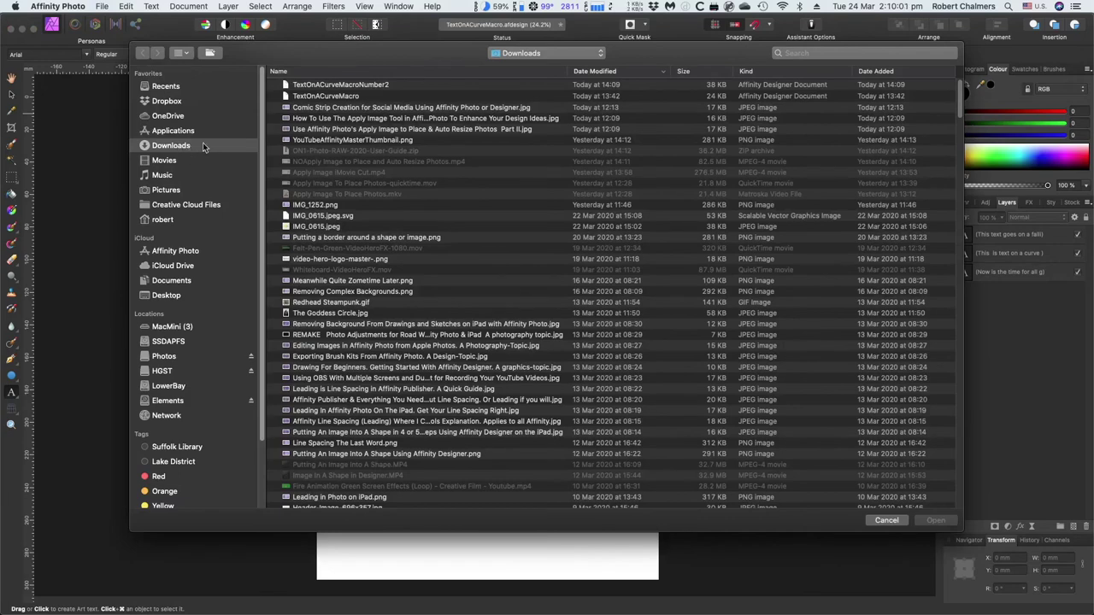
left_click(338, 86)
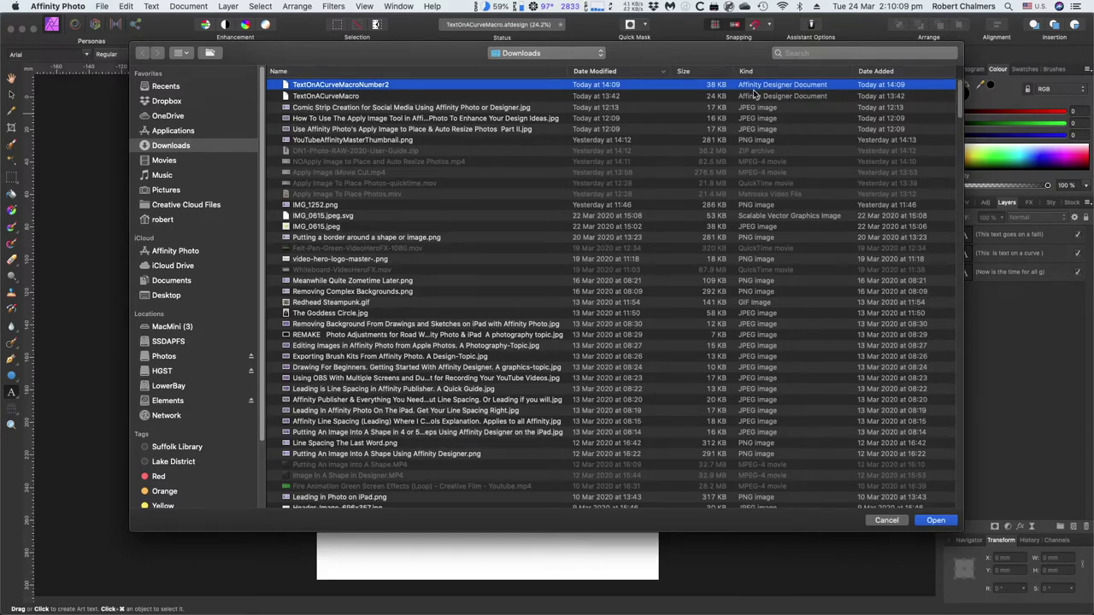
left_click(935, 520)
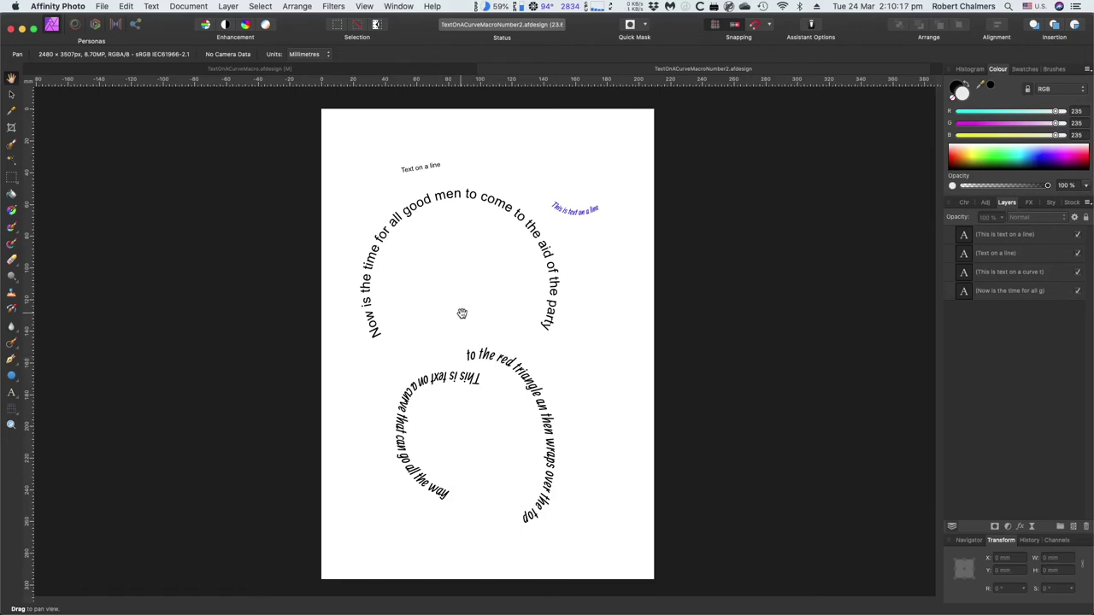
left_click(14, 400)
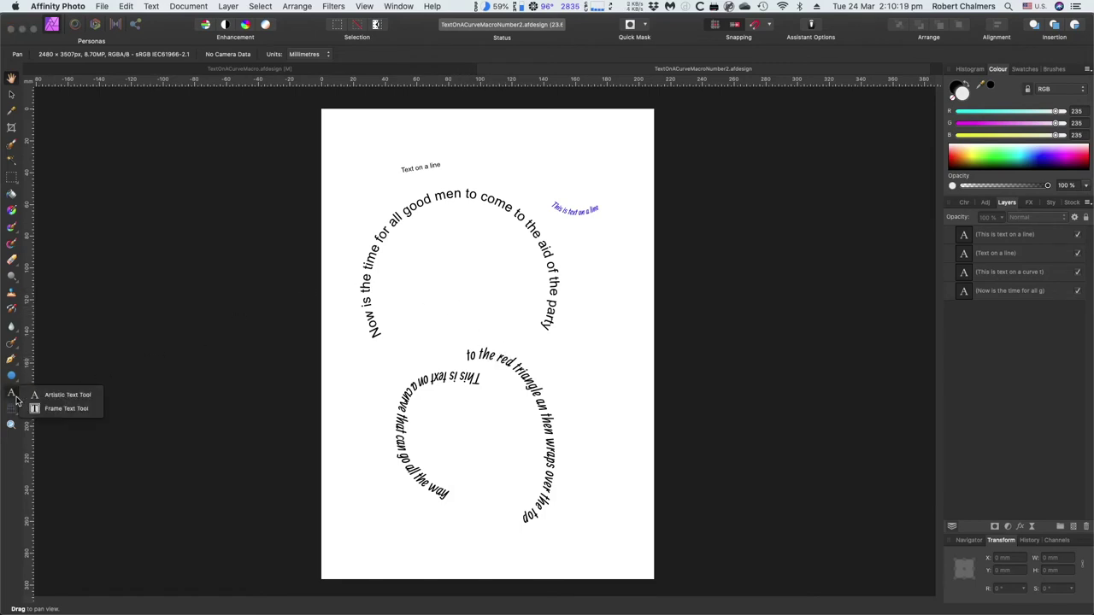
Delete the stray characters at the end of the 'Text on a line' text
left_click(49, 394)
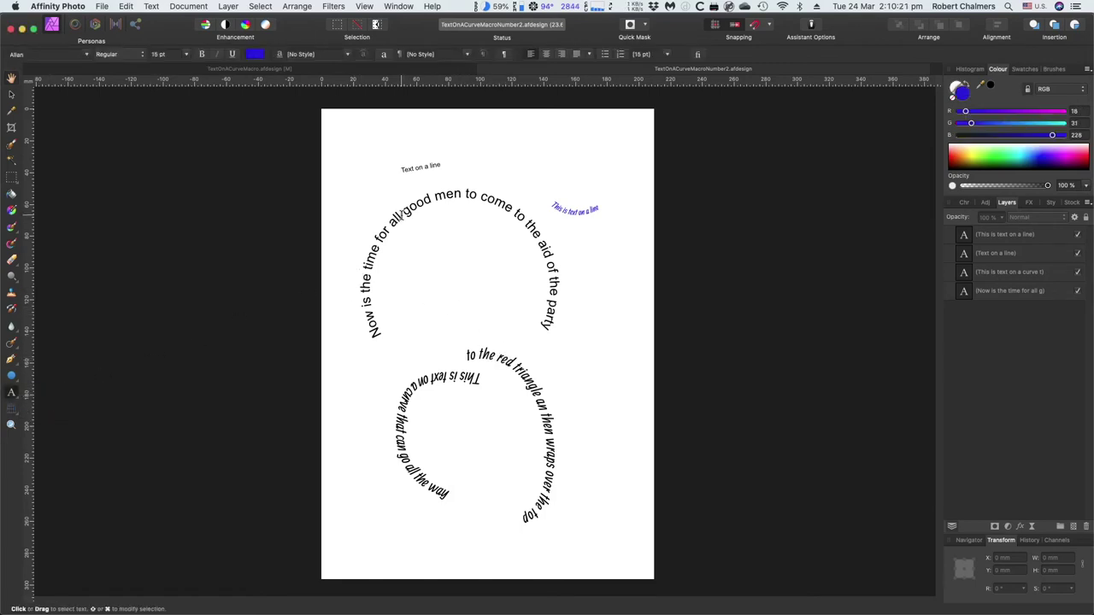
left_click(418, 166)
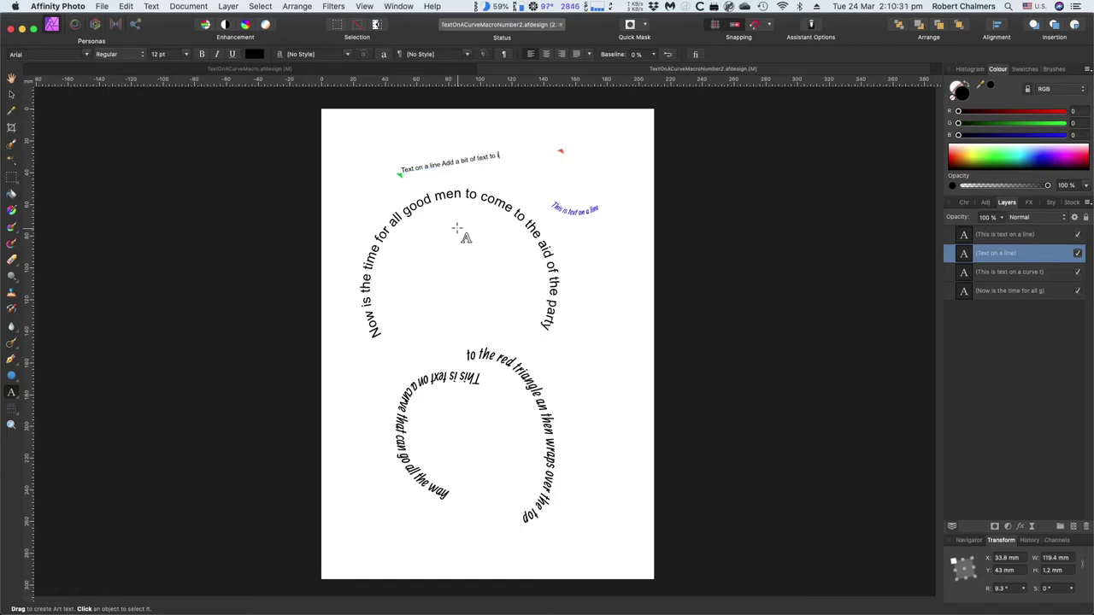
key("BackSpace")
key("BackSpace")
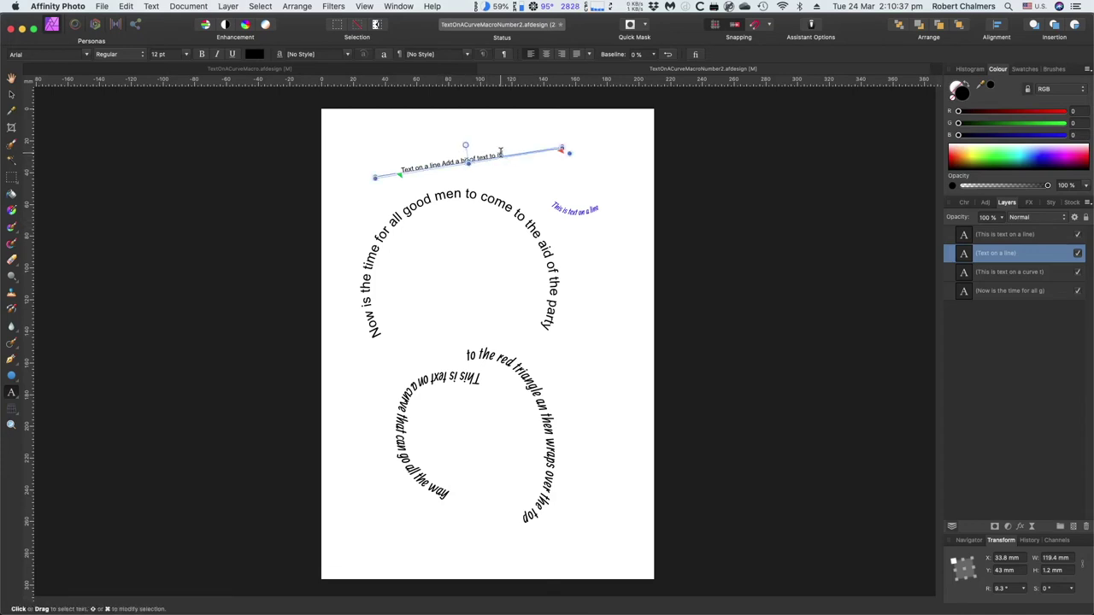
Set the whole 'Text on a line' string to American Typewriter at 14 pt
left_click_drag(500, 152, 398, 169)
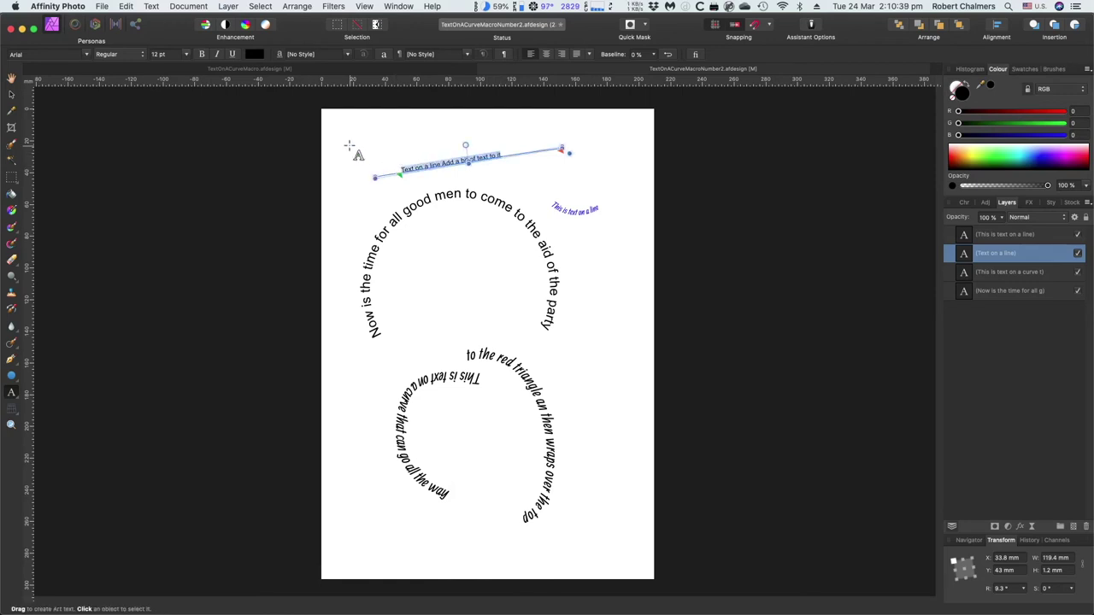
left_click(47, 56)
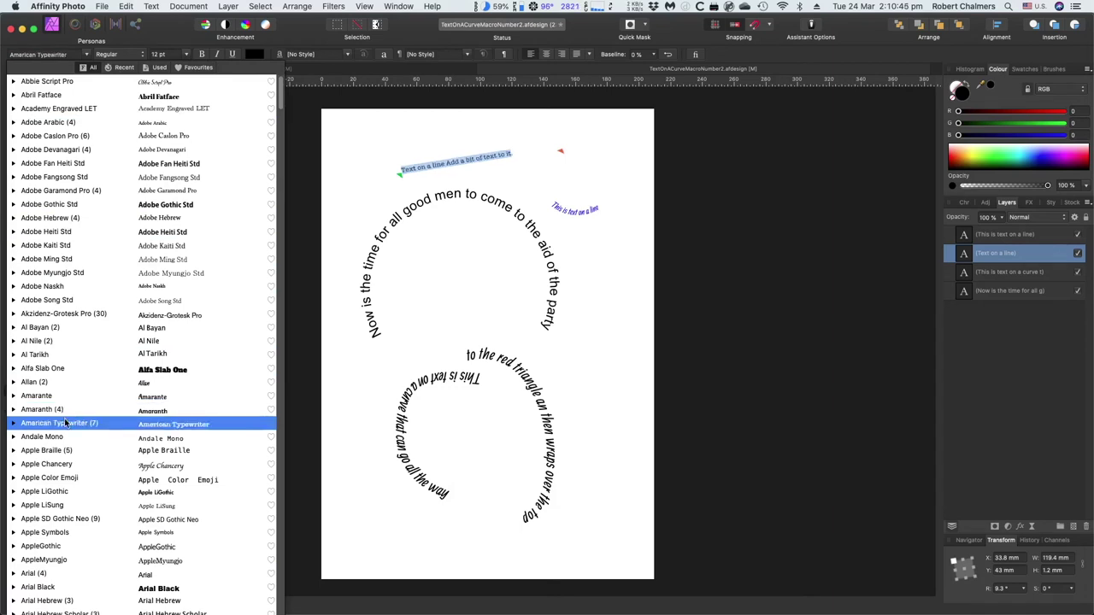
left_click(67, 424)
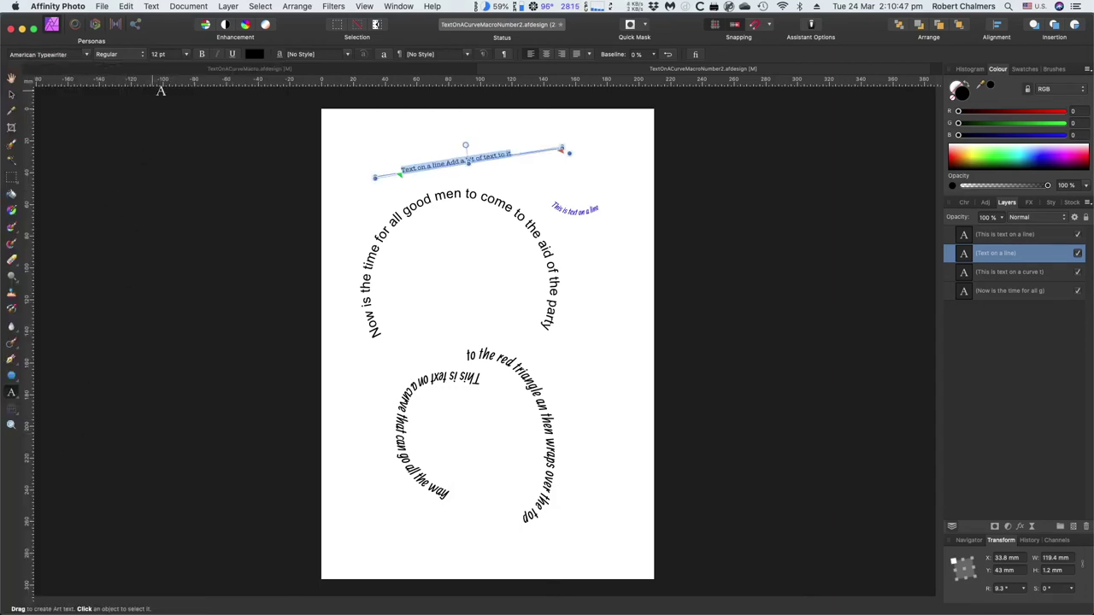
left_click(187, 55)
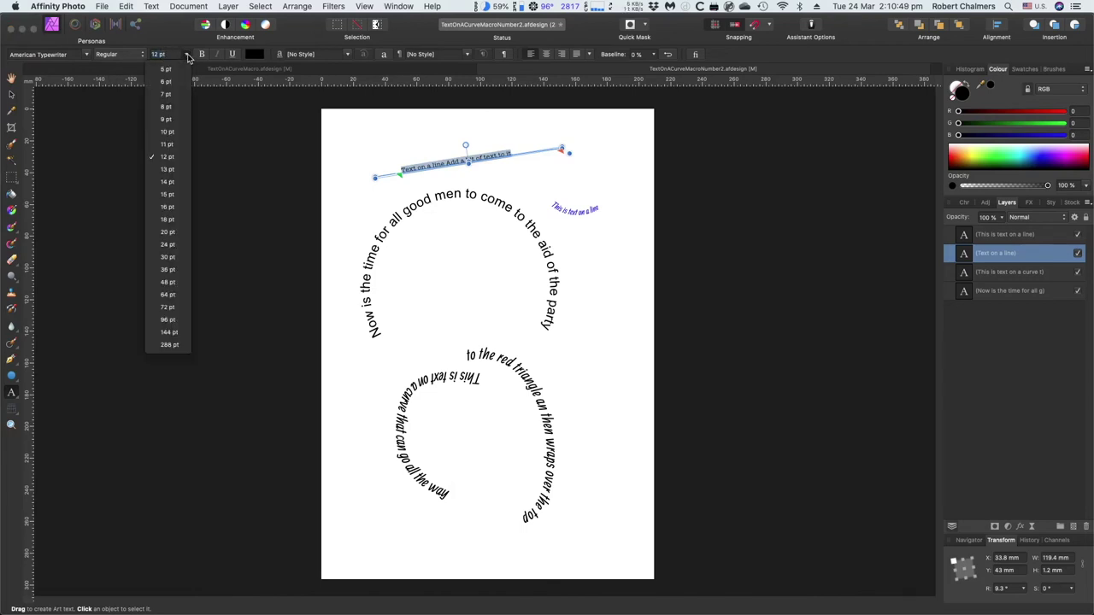
left_click(170, 183)
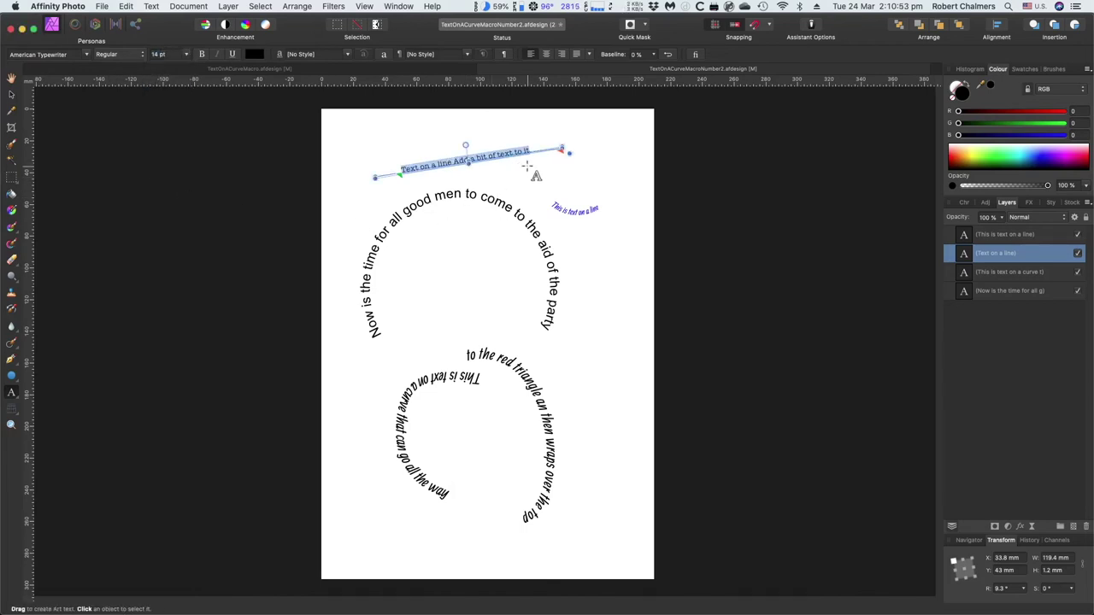
key("Escape")
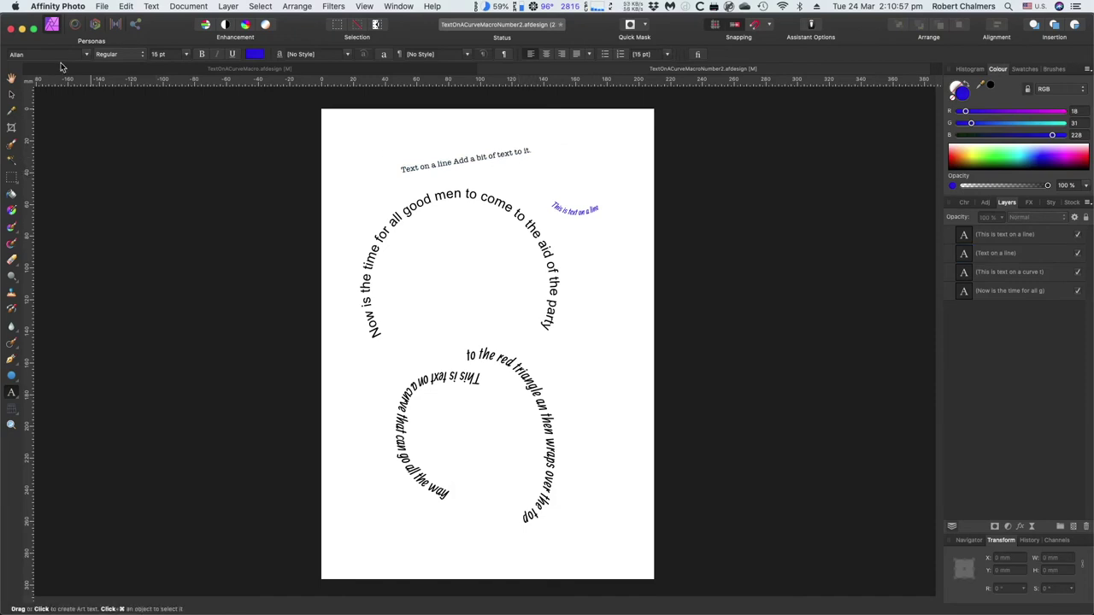
Save the document as 'TextOnACurveMacroNumber2 In Photo' with File > Save As
left_click(104, 7)
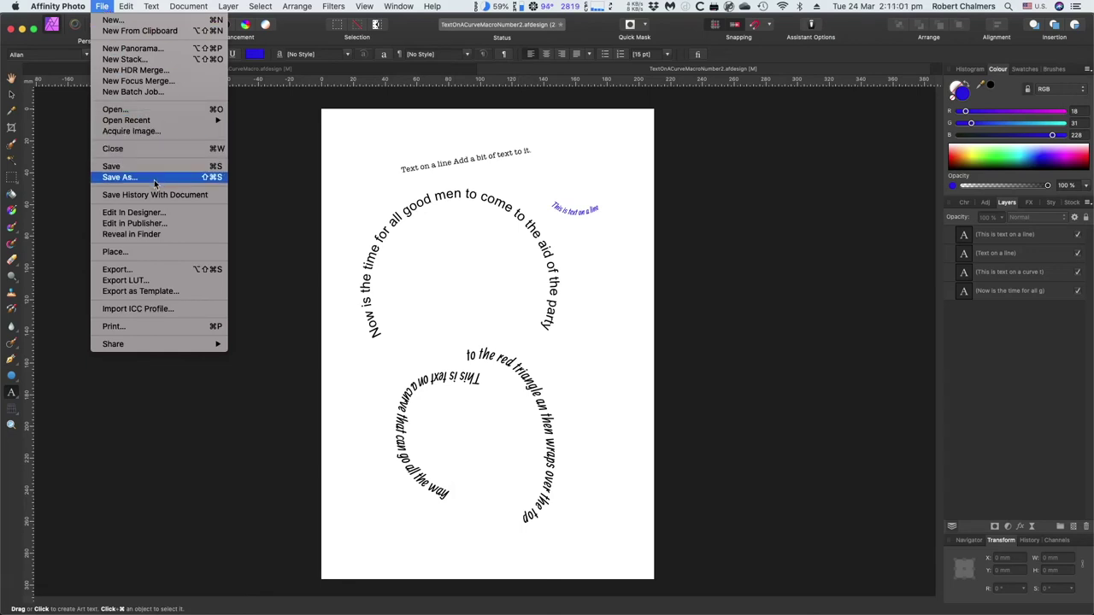
left_click(120, 177)
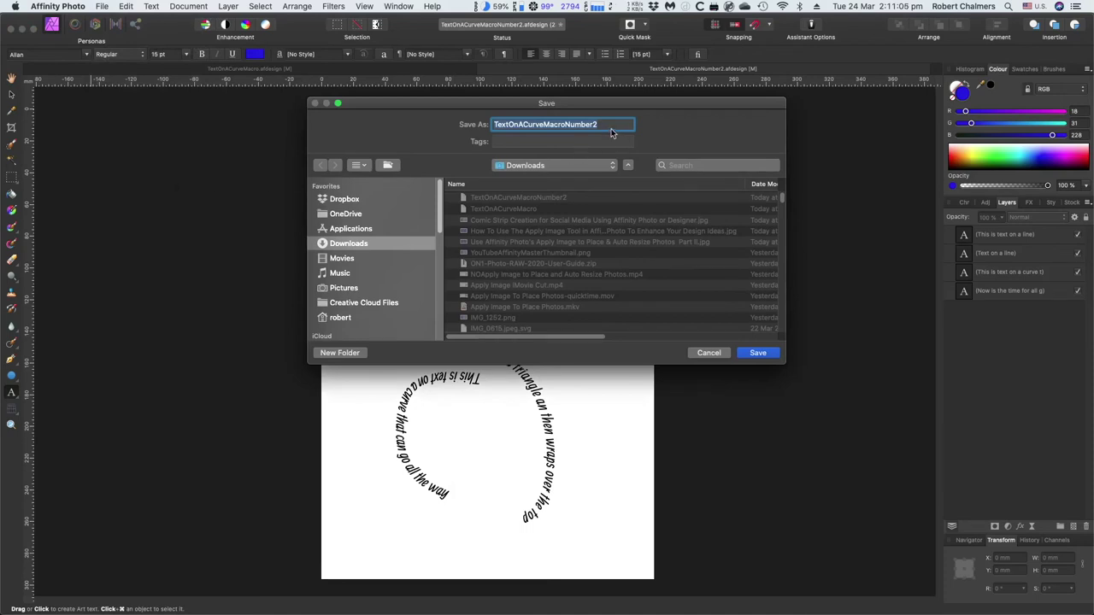
left_click(608, 126)
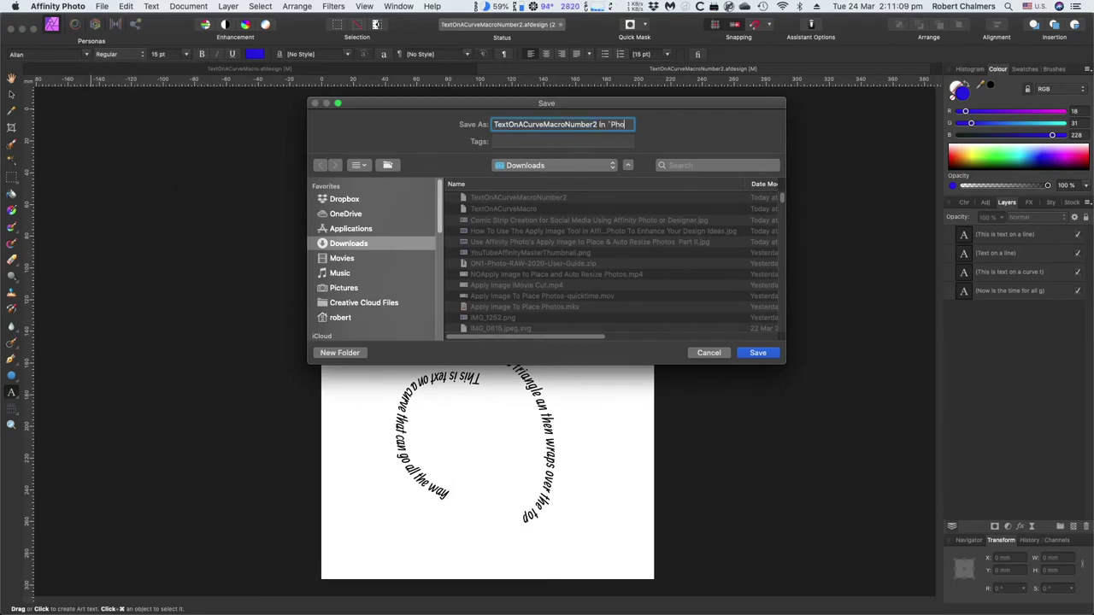
left_click(608, 124)
left_click(757, 353)
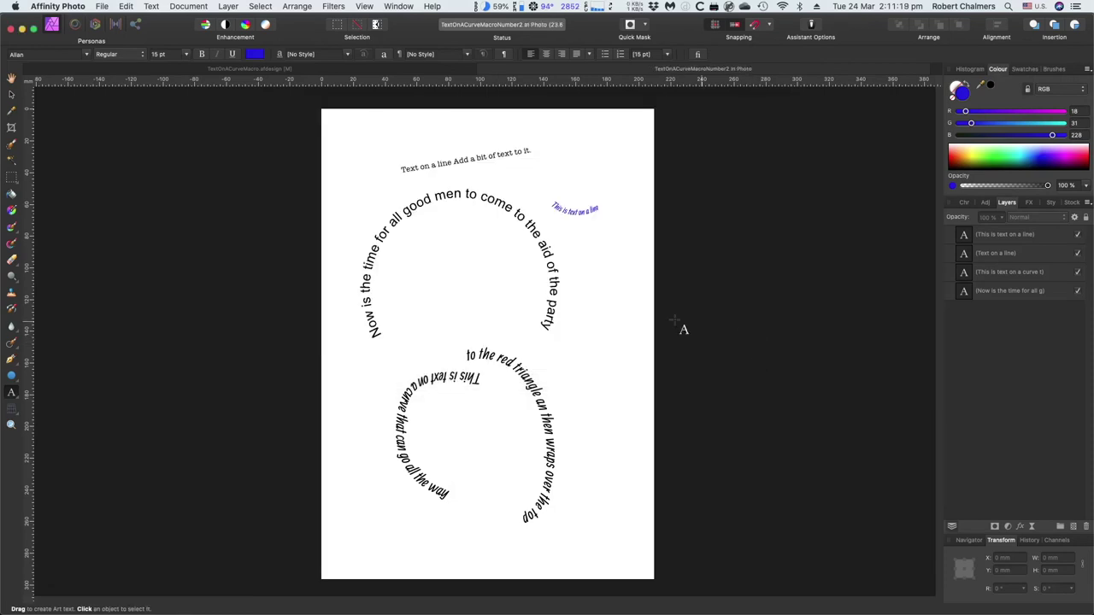
left_click(45, 601)
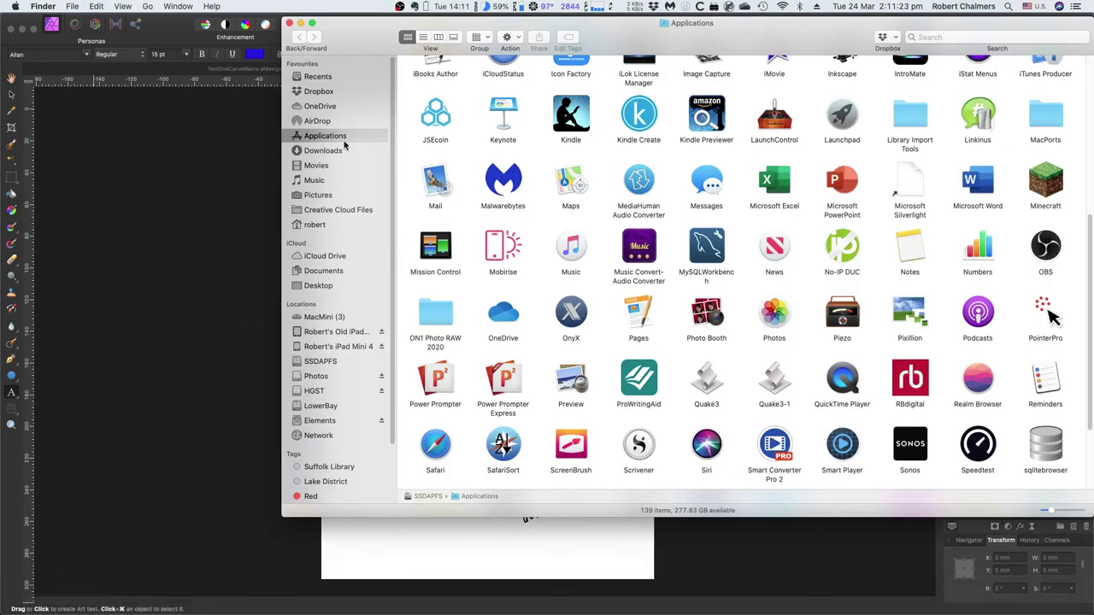
left_click(323, 150)
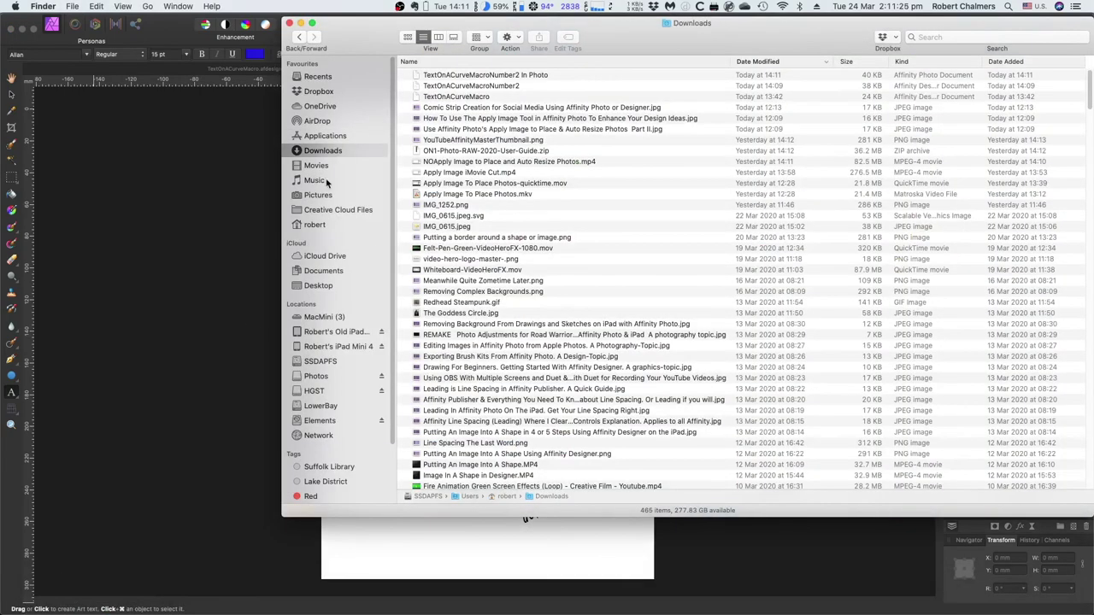
left_click(516, 76)
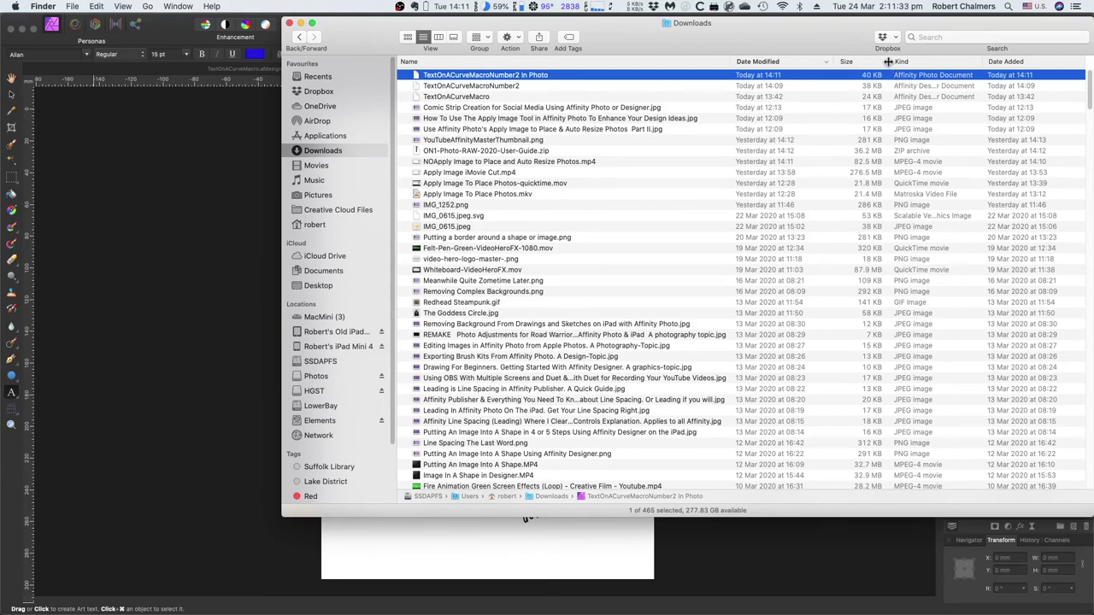
left_click_drag(893, 66, 863, 69)
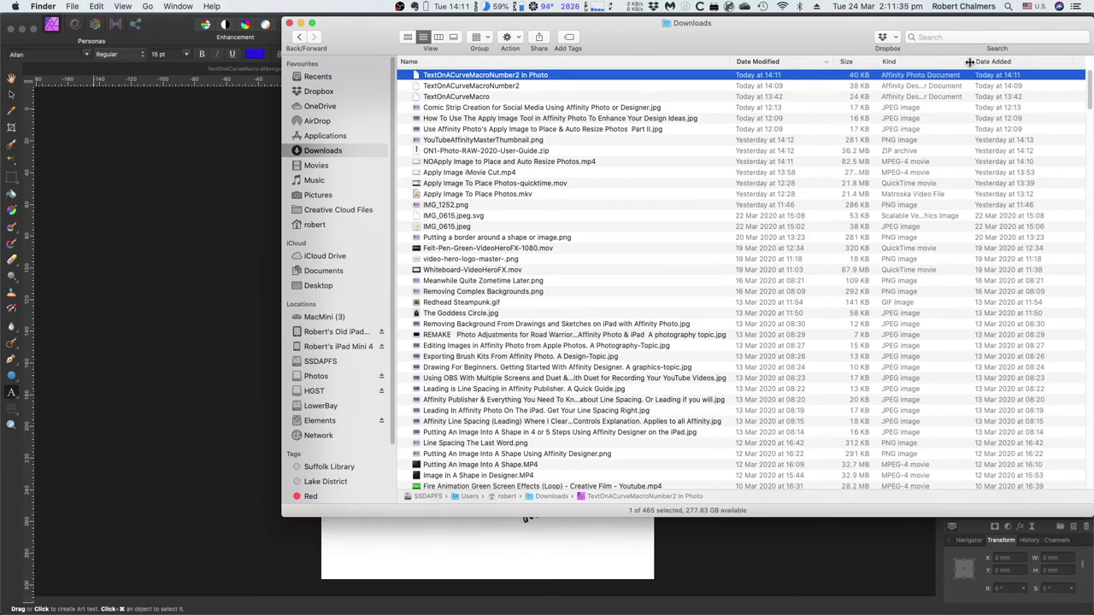
left_click_drag(971, 64, 1010, 61)
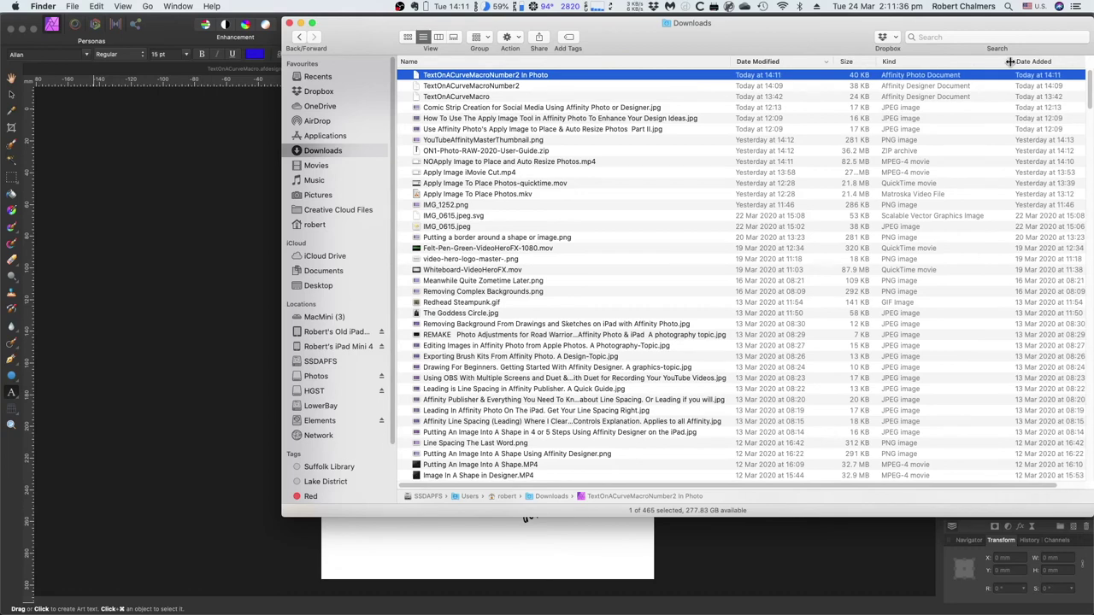
left_click(911, 88)
left_click(914, 98)
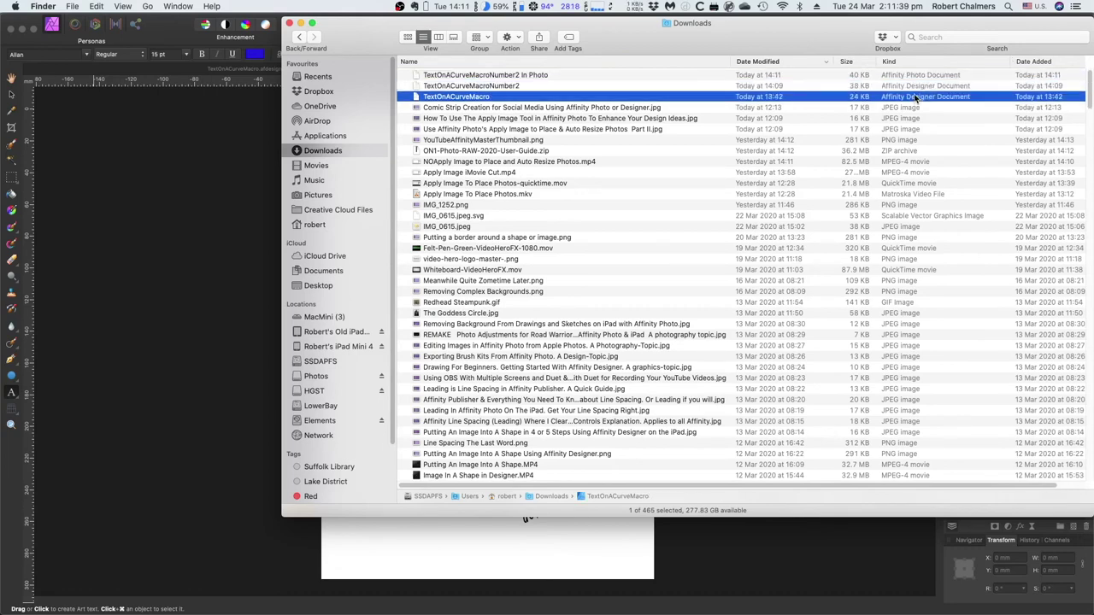
left_click(914, 88)
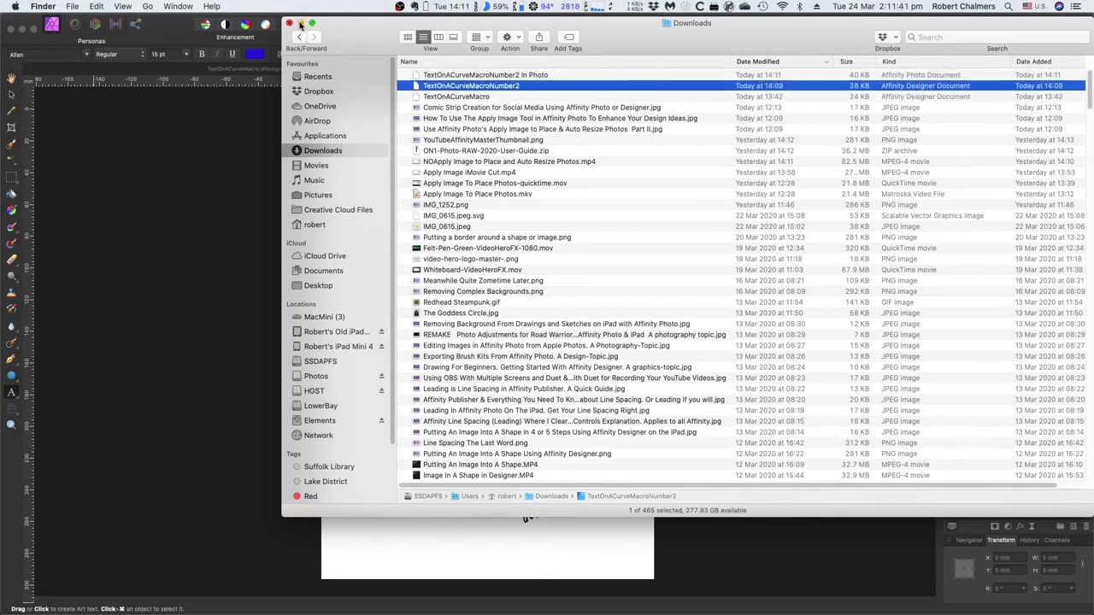
left_click(300, 23)
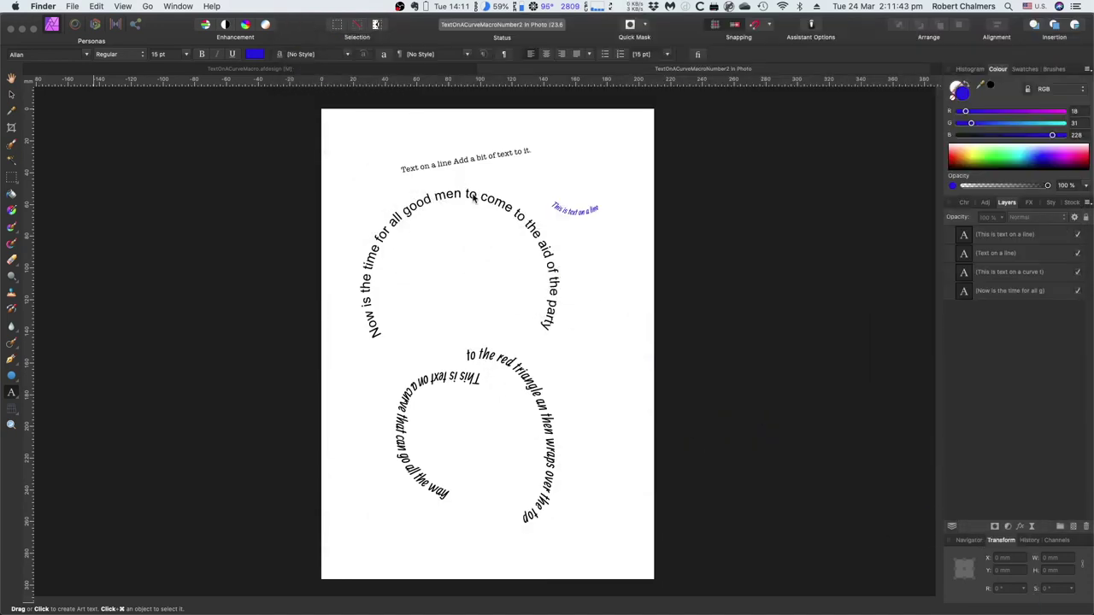
Rotate the straight 'Text on a line' text until it sits level
left_click(15, 398)
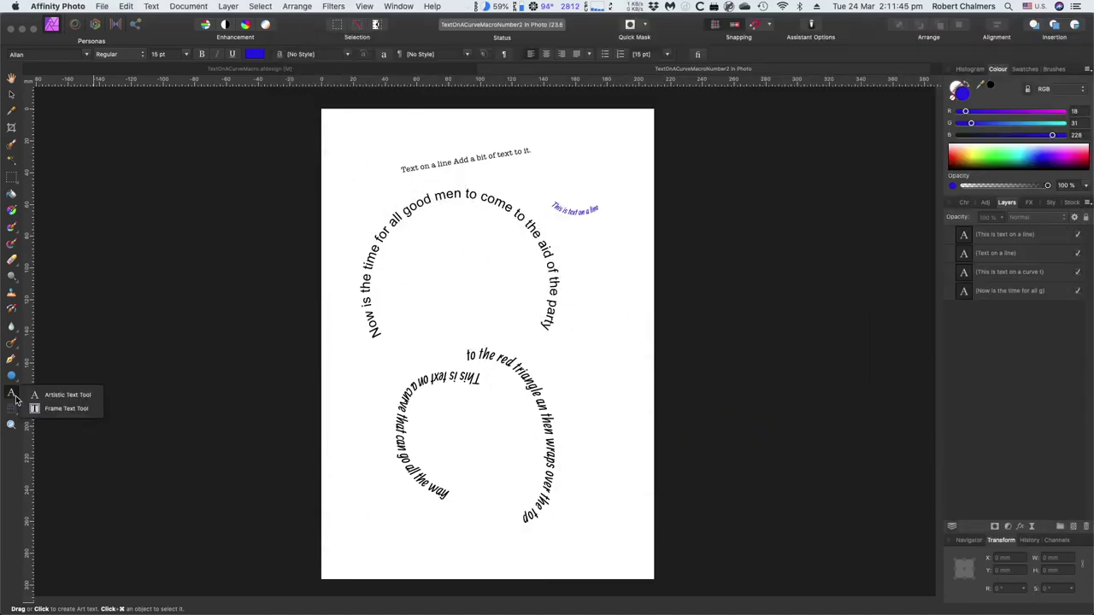
left_click(56, 395)
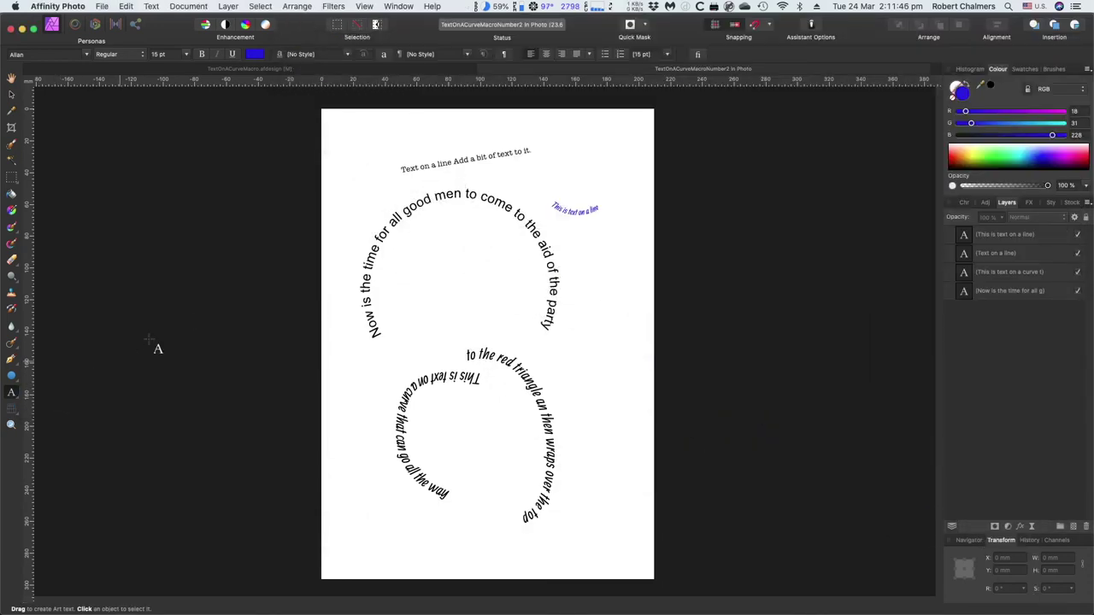
left_click(449, 164)
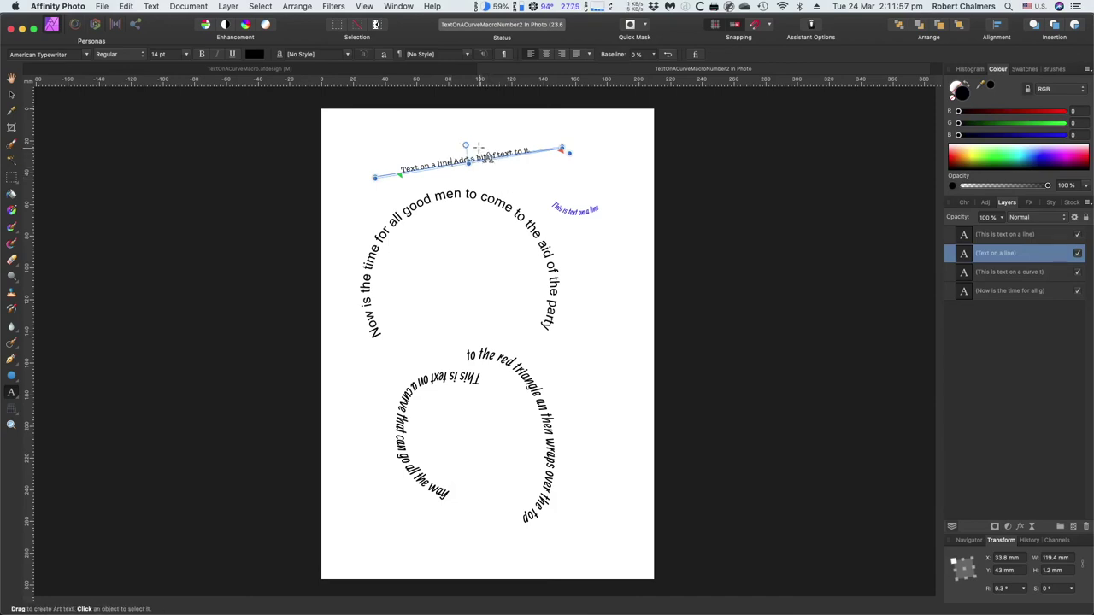
mouse_move(464, 145)
left_mouse_down()
mouse_move(485, 141)
mouse_move(468, 147)
left_mouse_up()
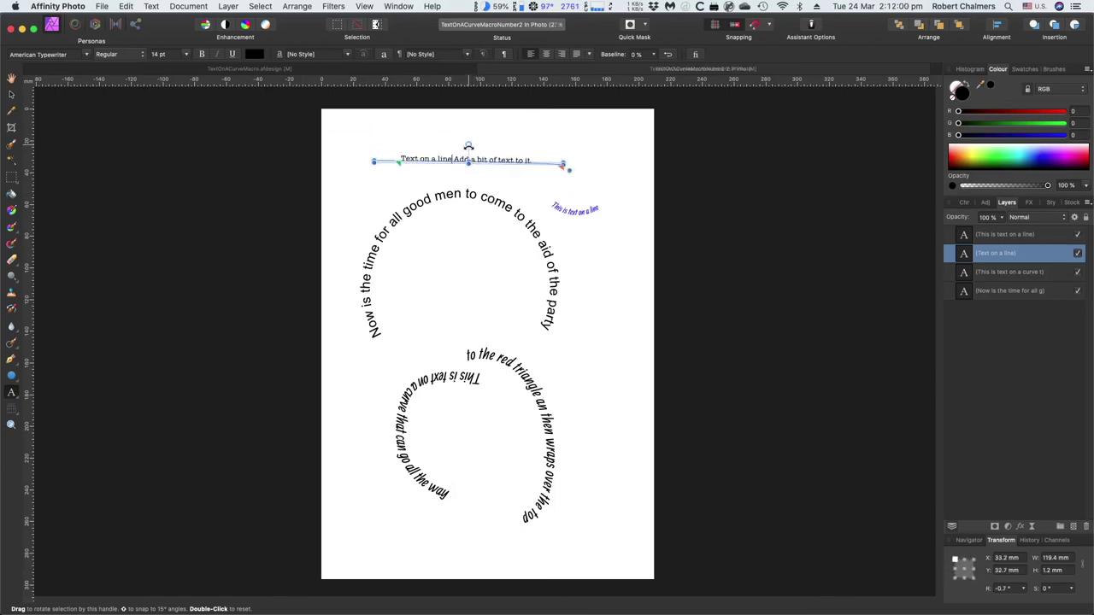
Slightly rotate the circular 'Now is the time' text, then select each remaining text object
left_click(467, 197)
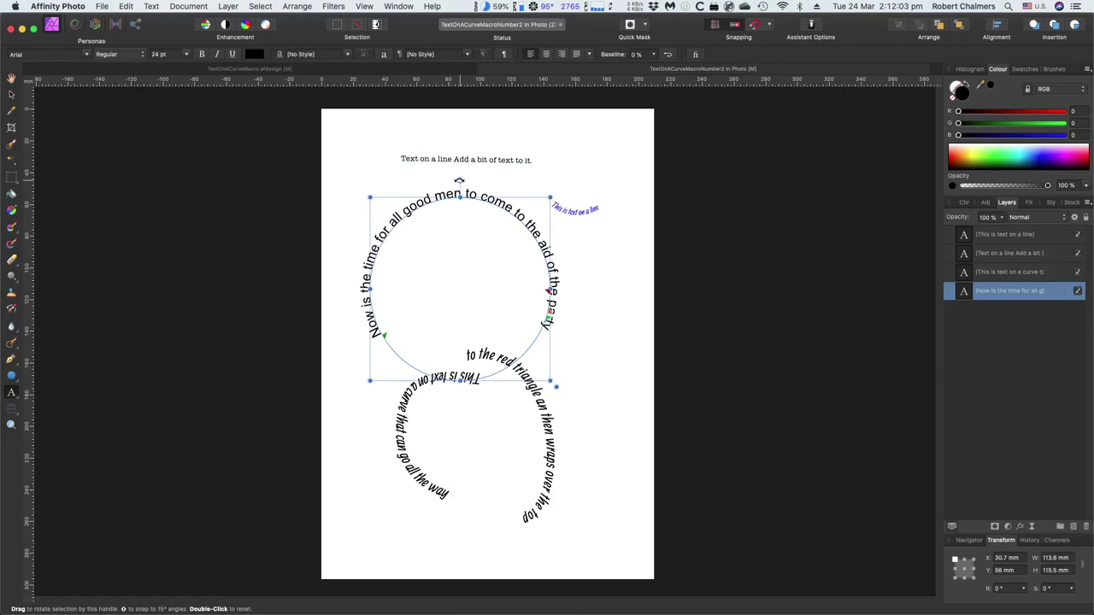
mouse_move(460, 181)
left_mouse_down()
mouse_move(437, 183)
mouse_move(547, 215)
mouse_move(450, 184)
mouse_move(463, 181)
left_mouse_up()
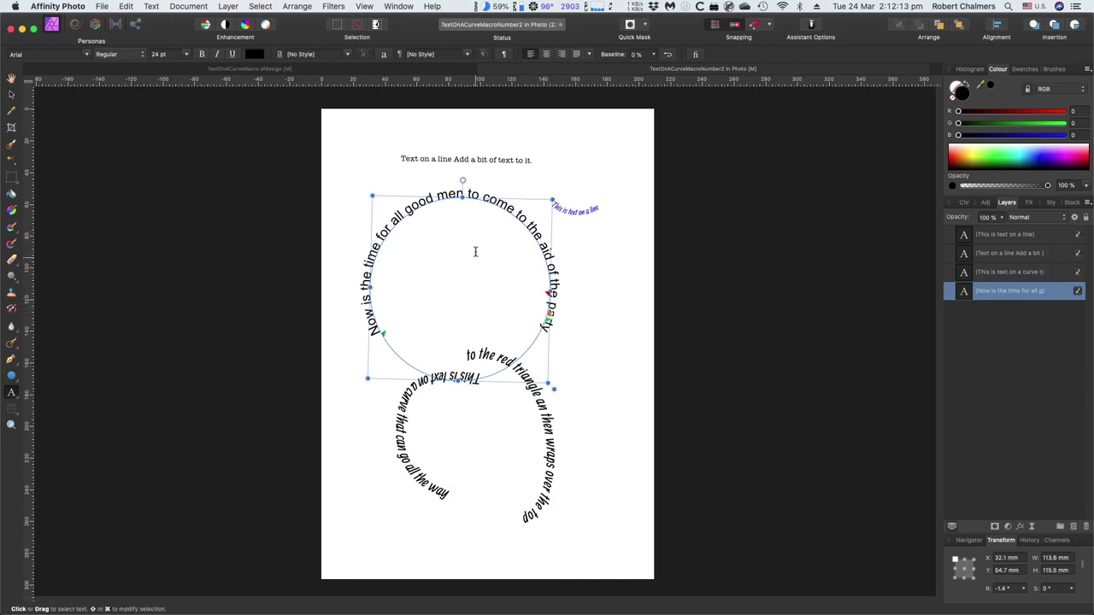
left_click(466, 160)
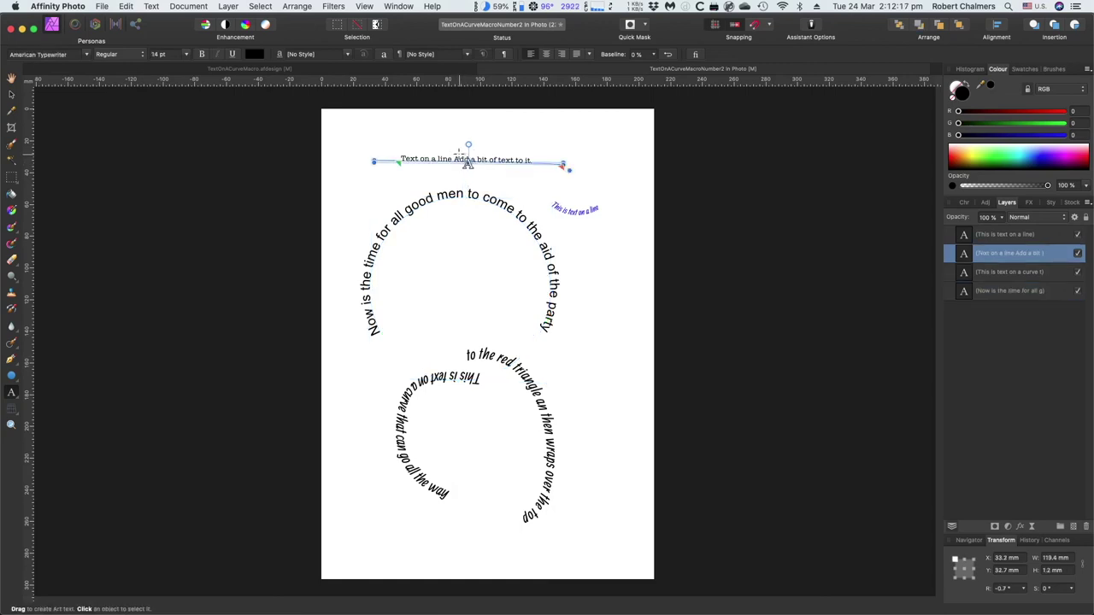
left_click(487, 200)
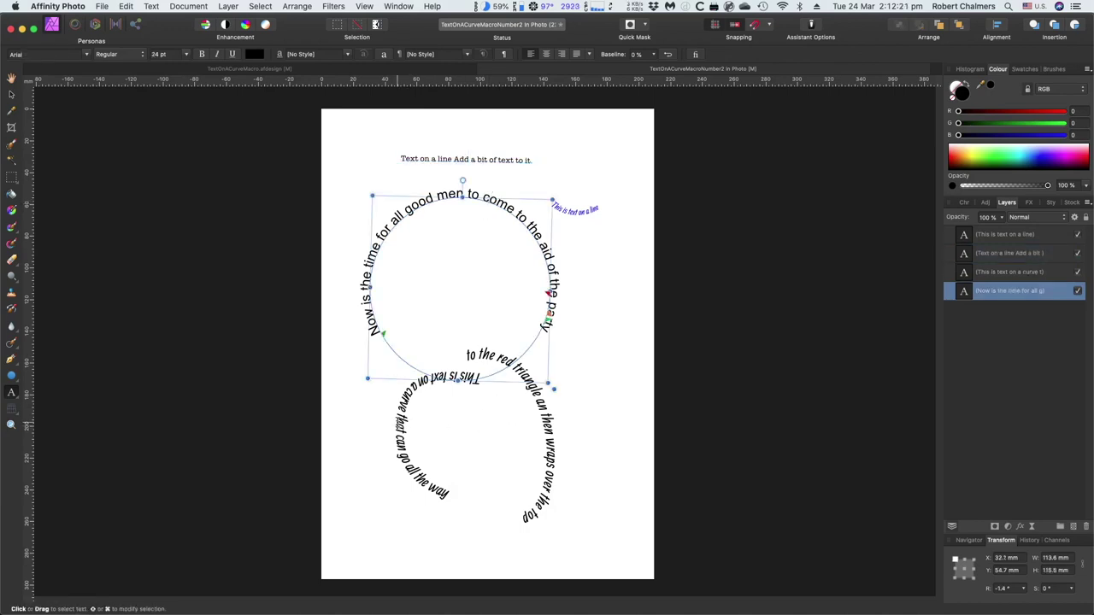
left_click(445, 376)
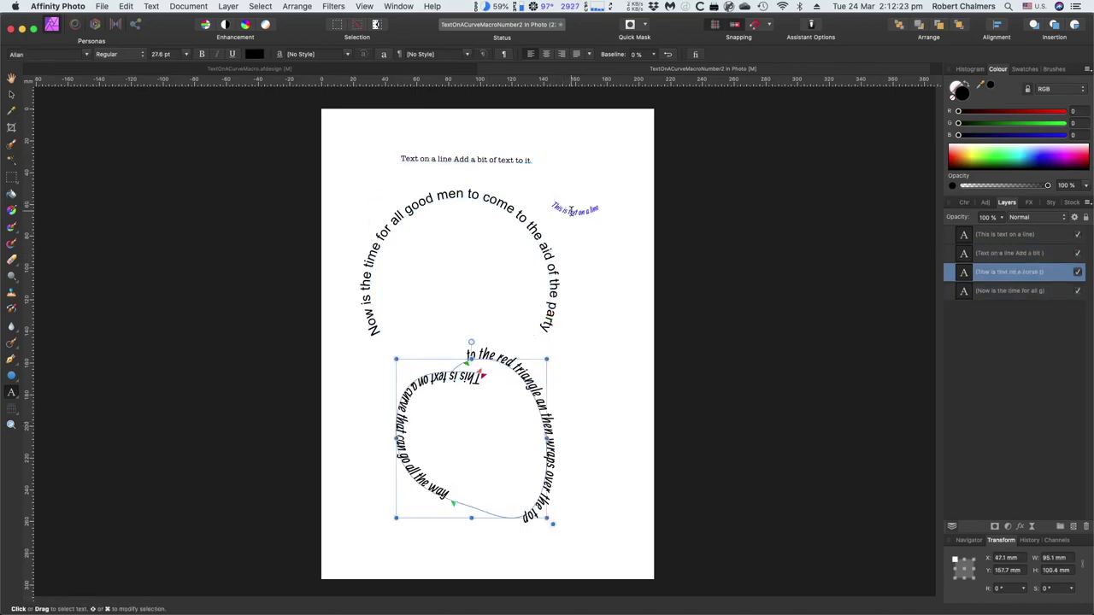
left_click(571, 210)
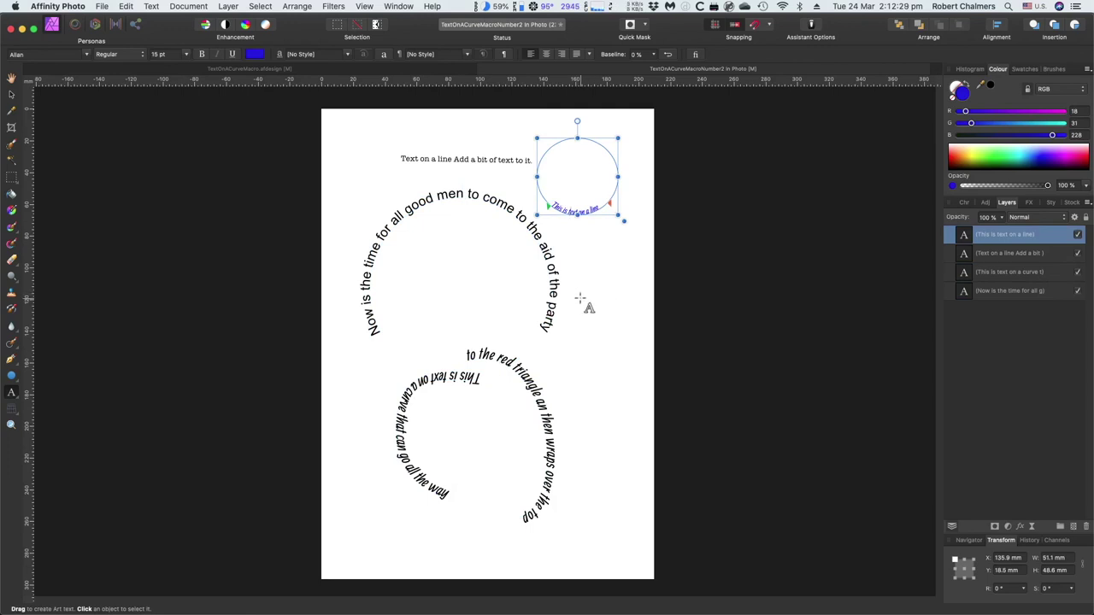
left_click(399, 177)
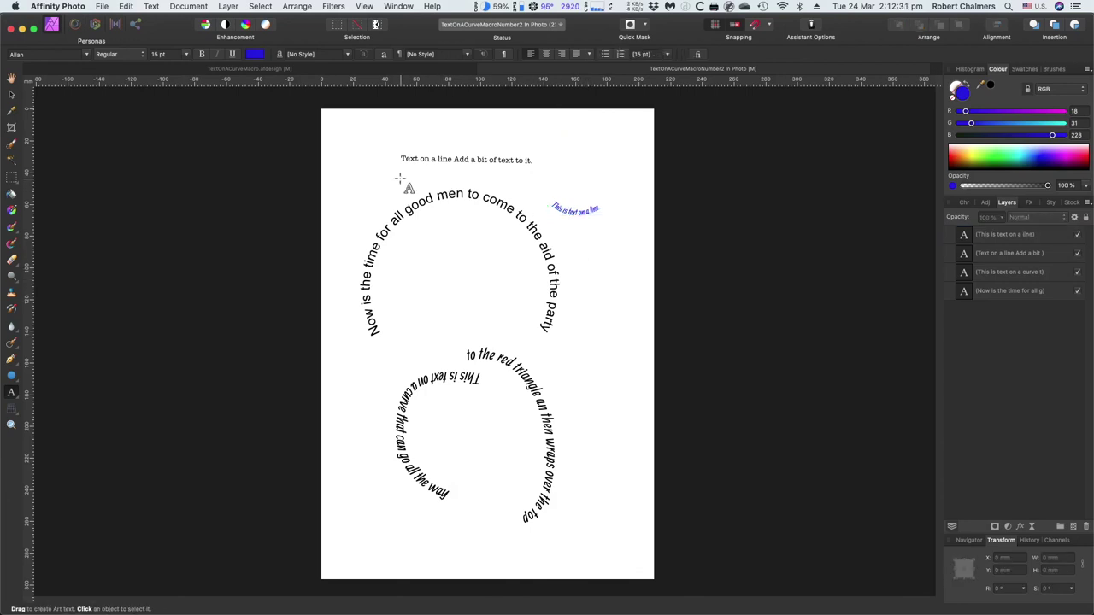